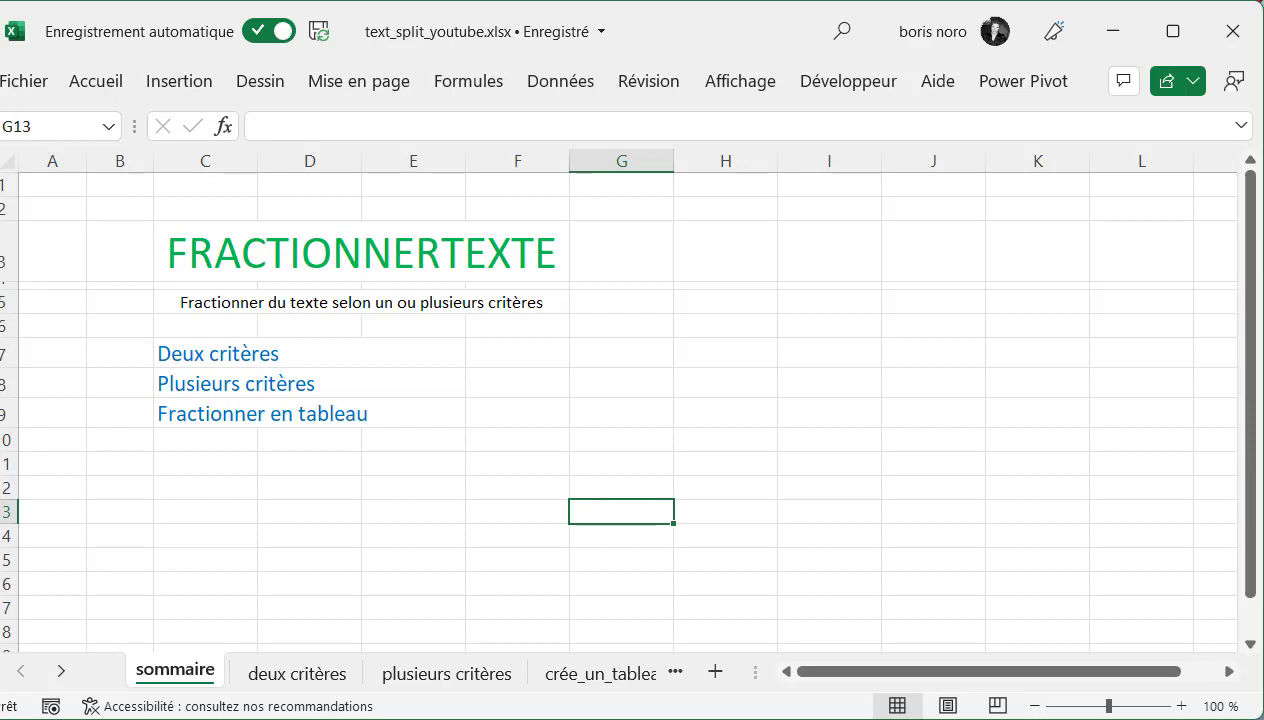
- Search for 'insin' and open the Office Insider programme option
ctrl+scroll(906, 319, up, 1)
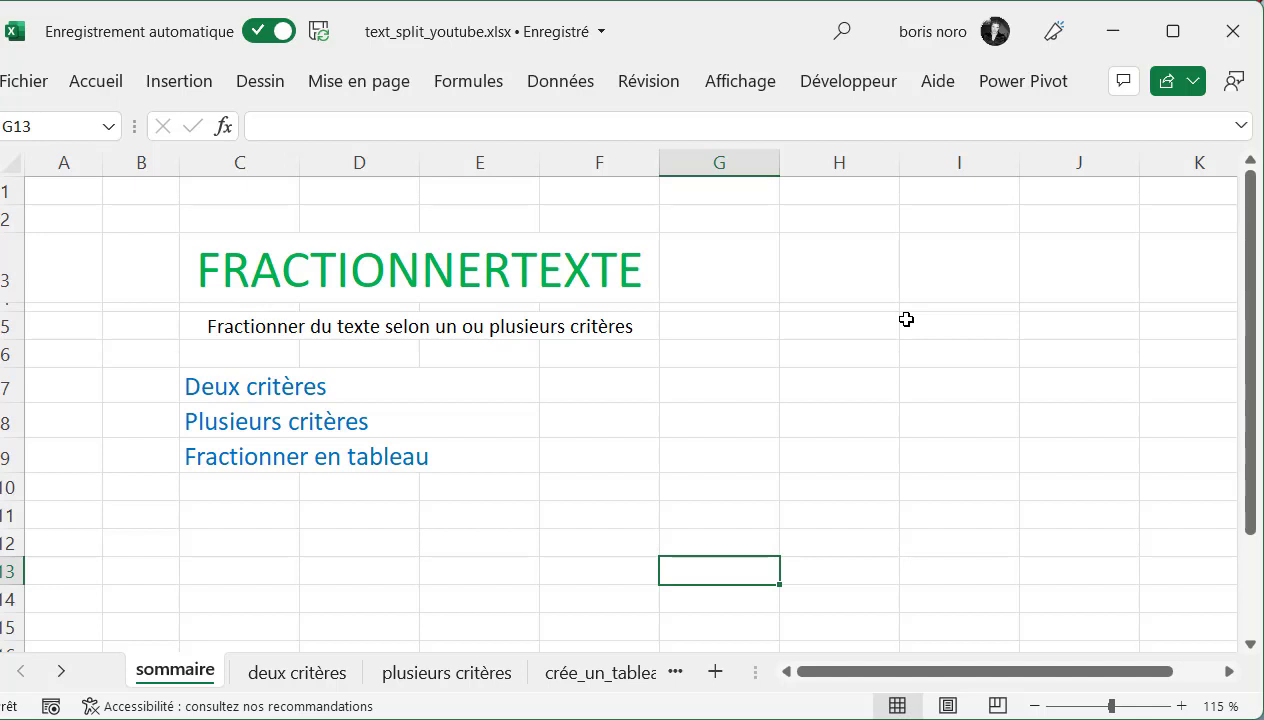
click(840, 40)
text(insin)
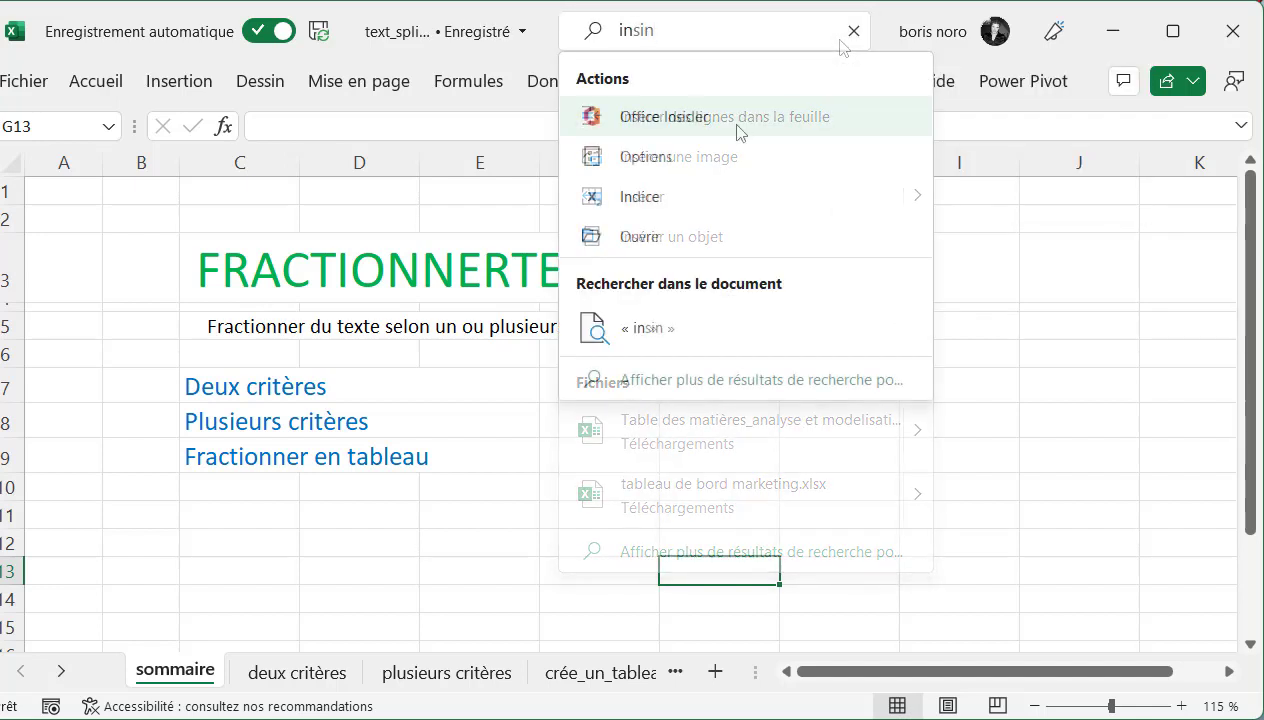
click(740, 132)
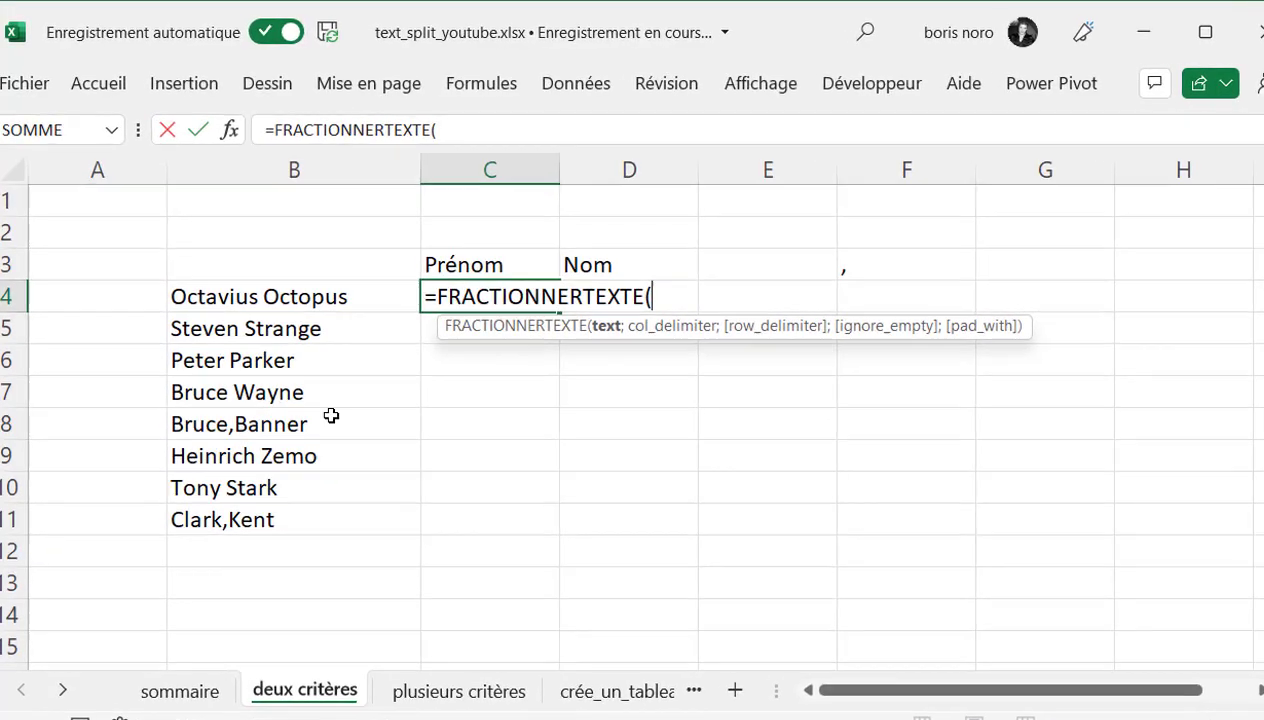
- Complete =FRACTIONNERTEXTE(B4;" ") in C4 to split Octavius Octopus at the space
click(290, 320)
text(;)
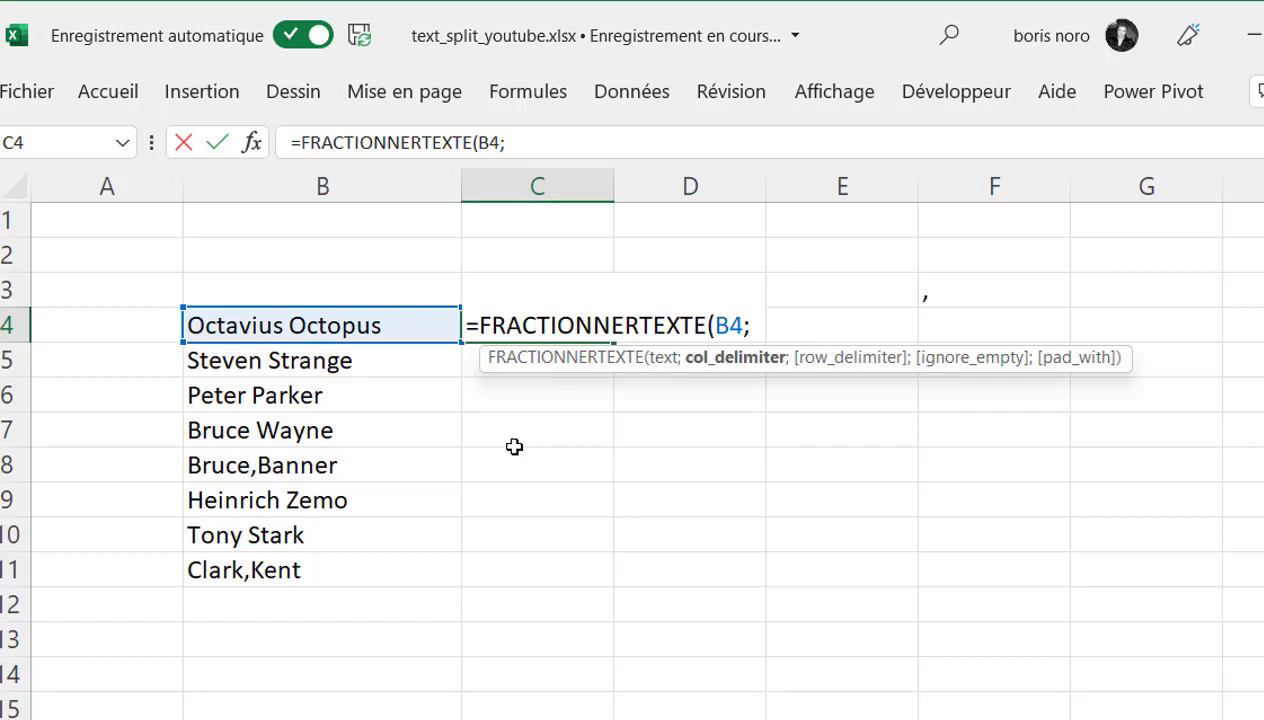
text(")
text( ")
text())
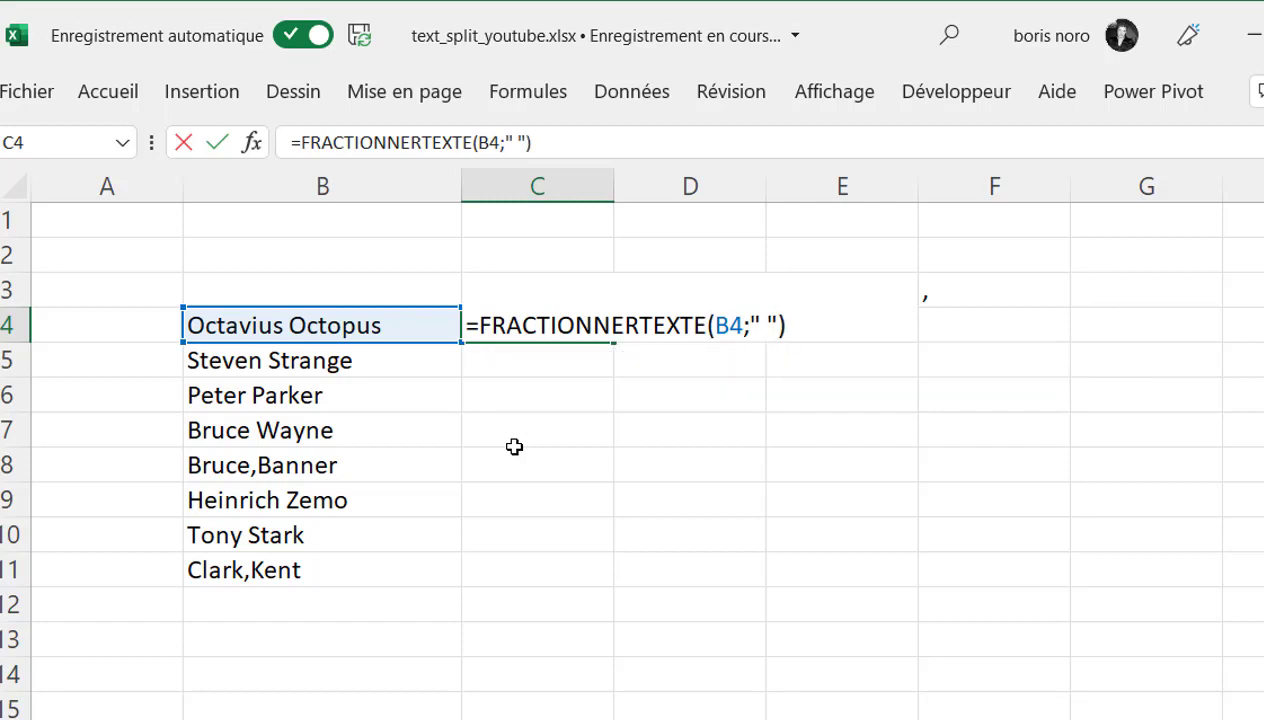
key(Return)
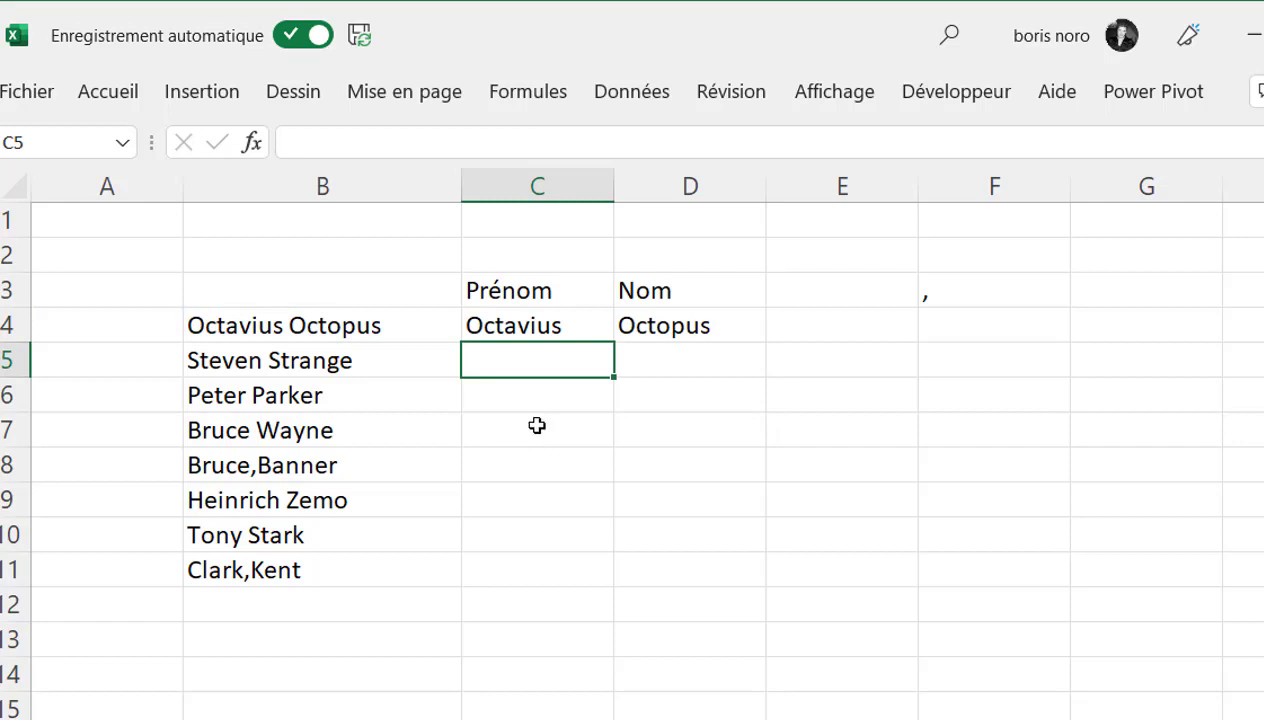
- Fill the C4 split formula down to C11
click(582, 330)
drag(613, 342, 608, 579)
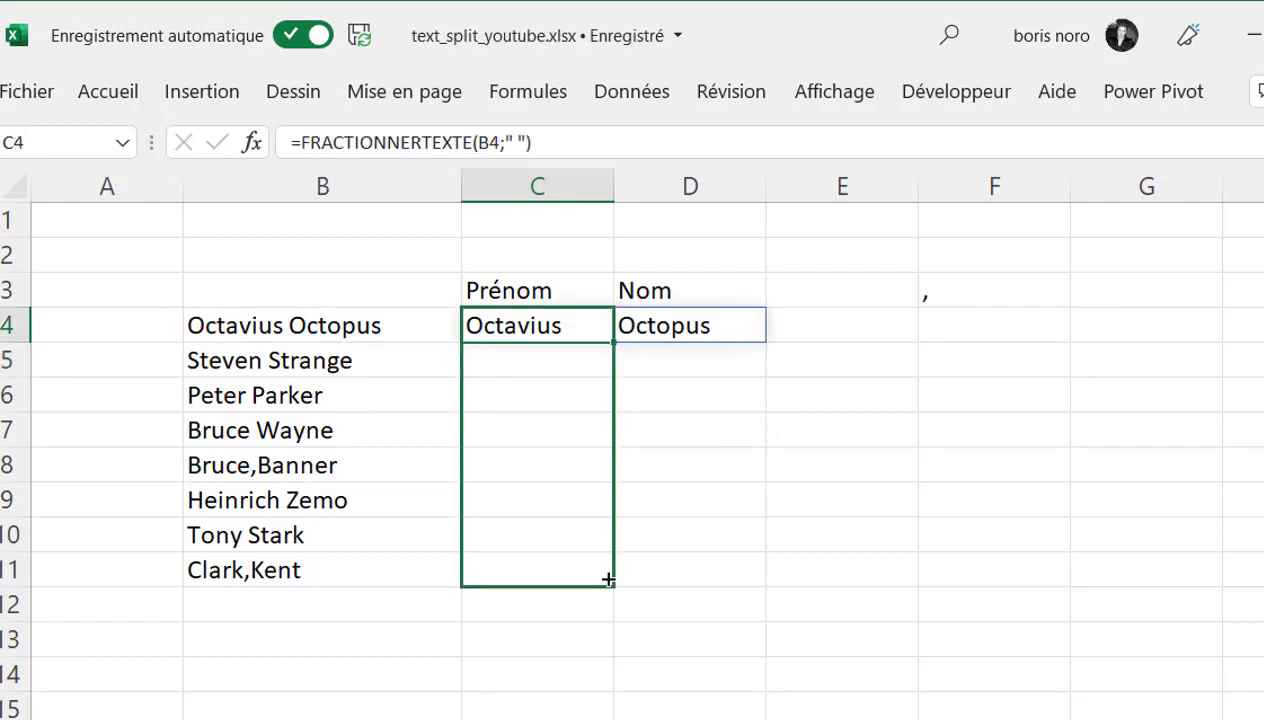
click(945, 535)
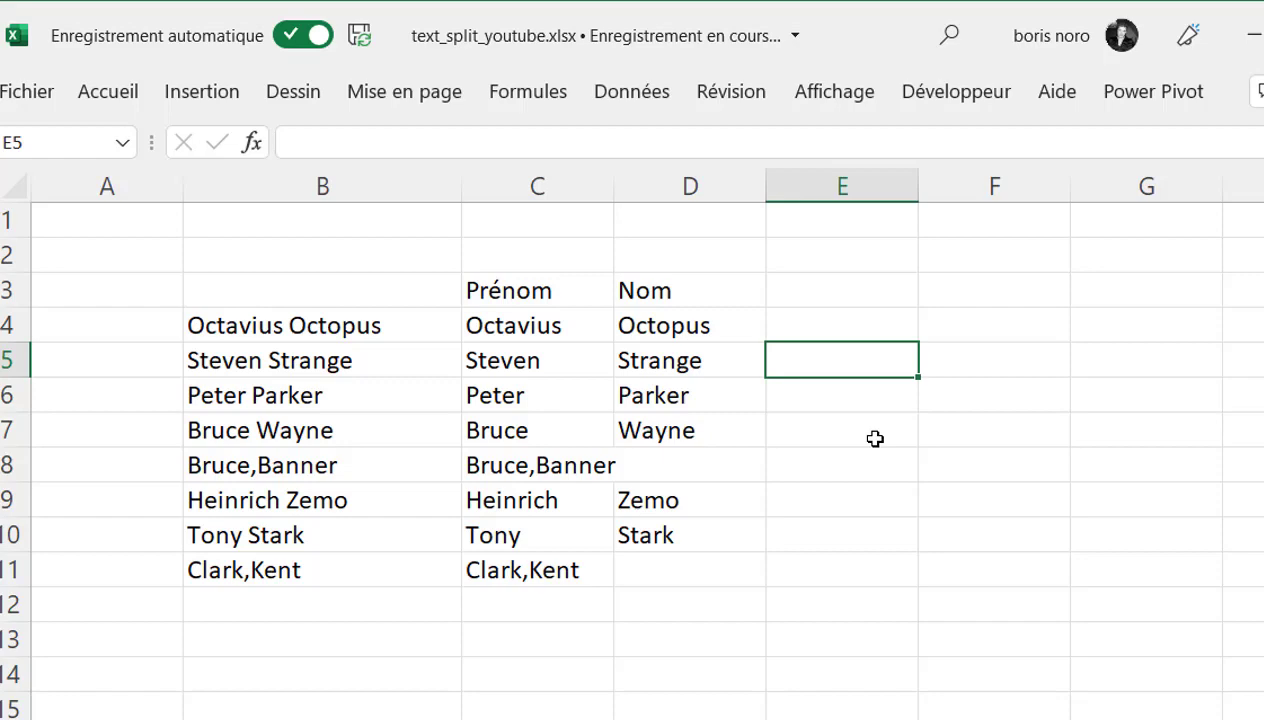
- Change C4 to =FRACTIONNERTEXTE(B4;{" ";","}) and copy it down toward row 11
click(562, 332)
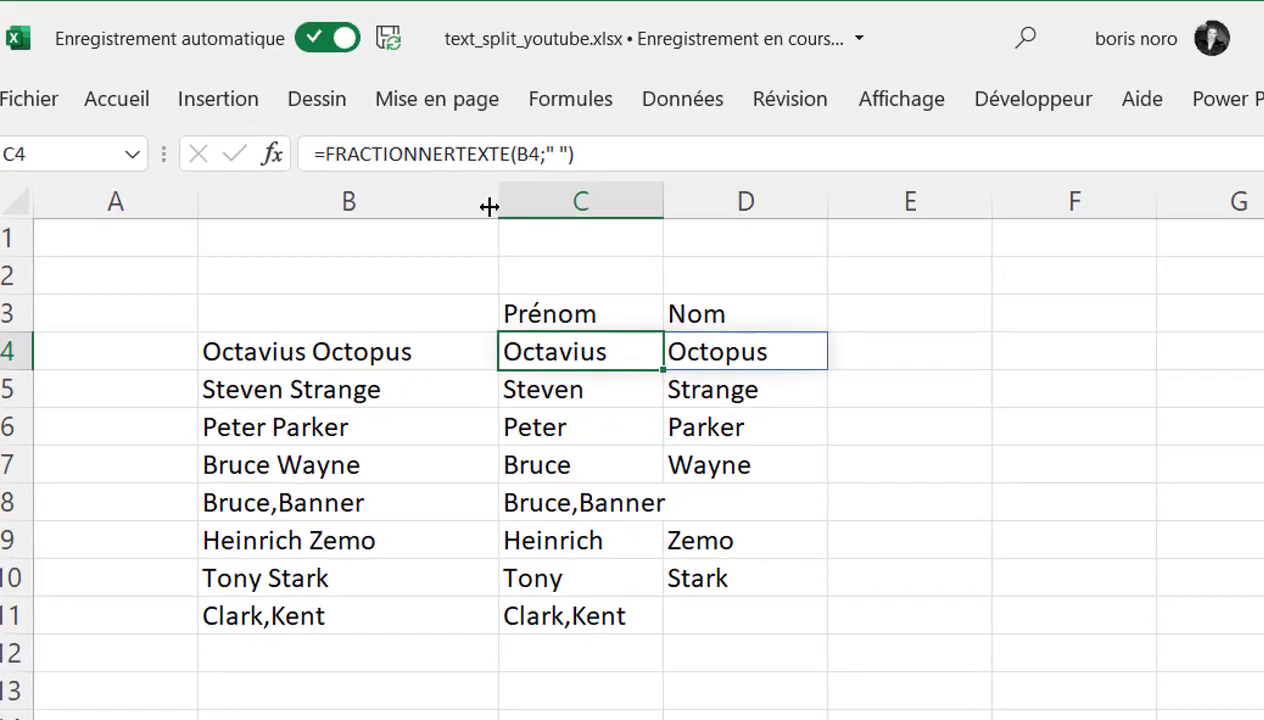
click(578, 163)
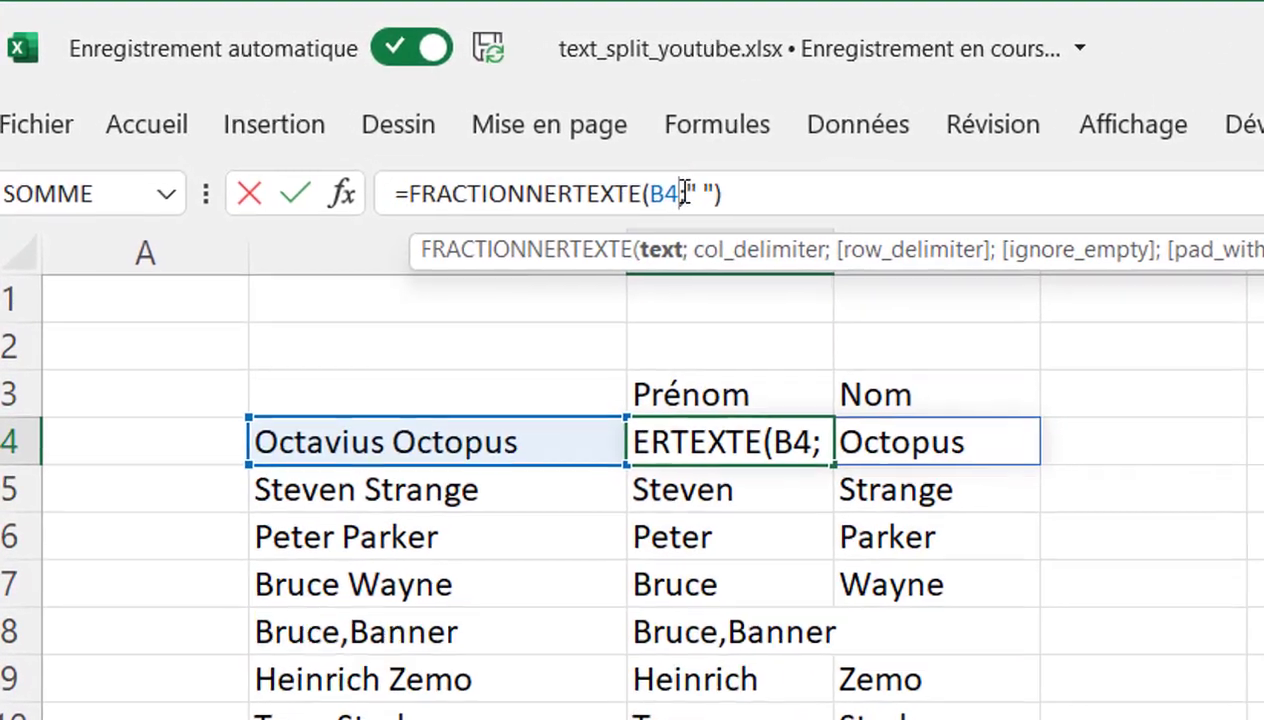
click(706, 198)
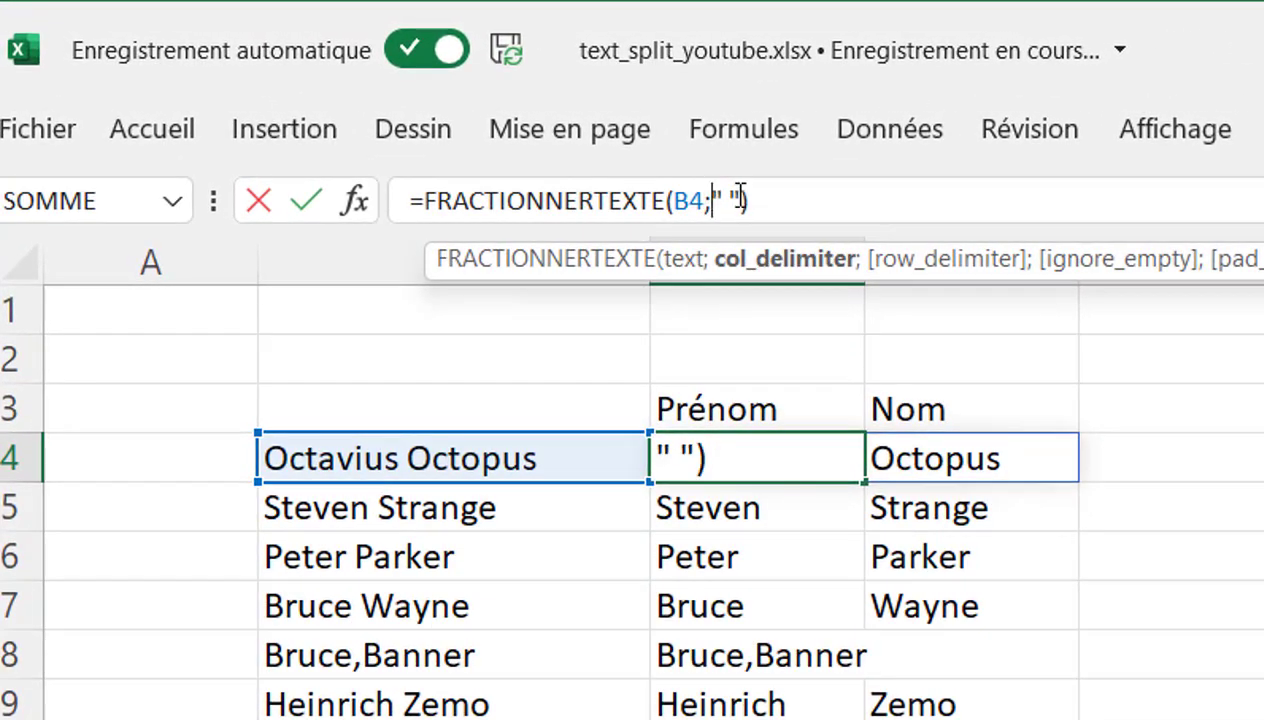
text({)
key(Right)
key(Right)
key(Right)
key(Left)
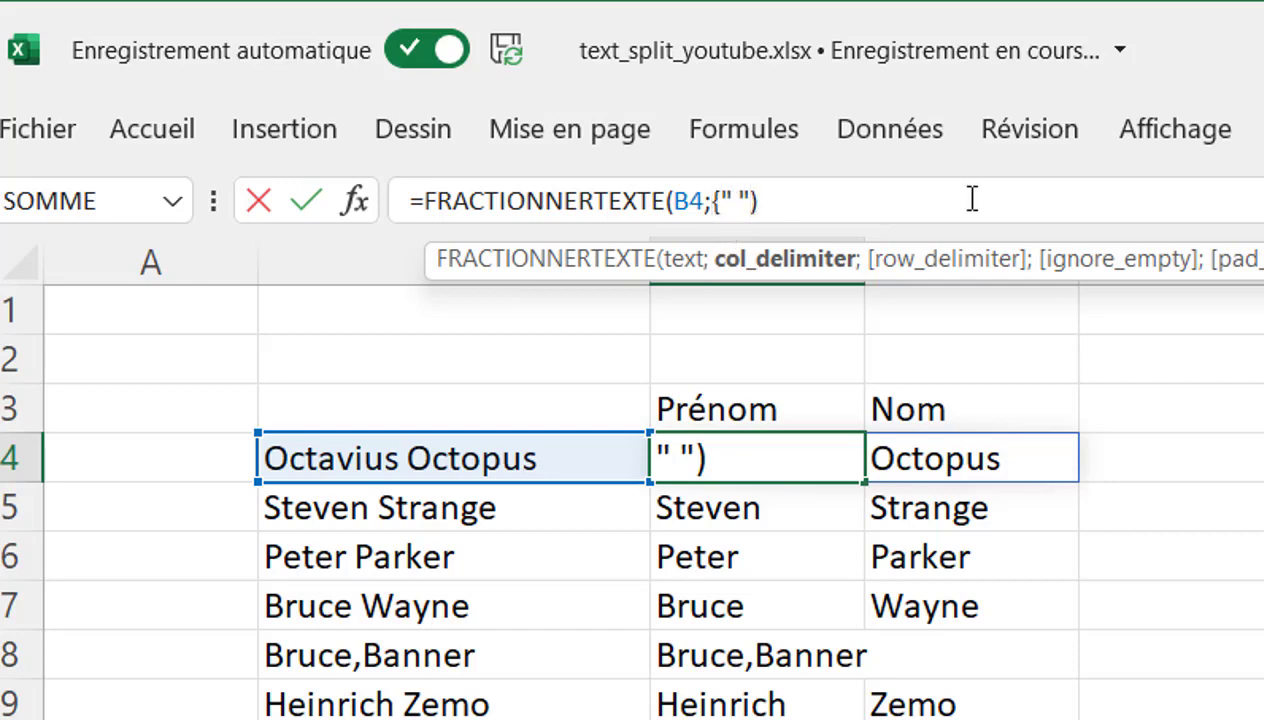
text(;)
text(")
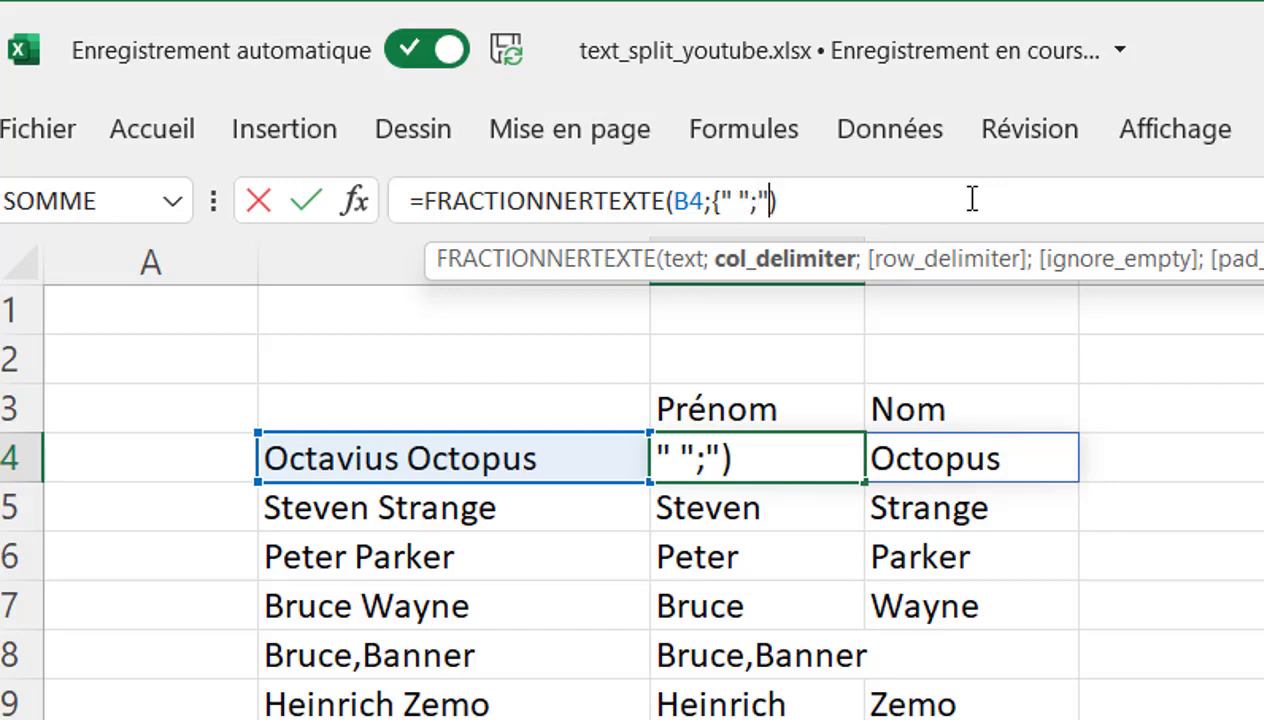
text(,")
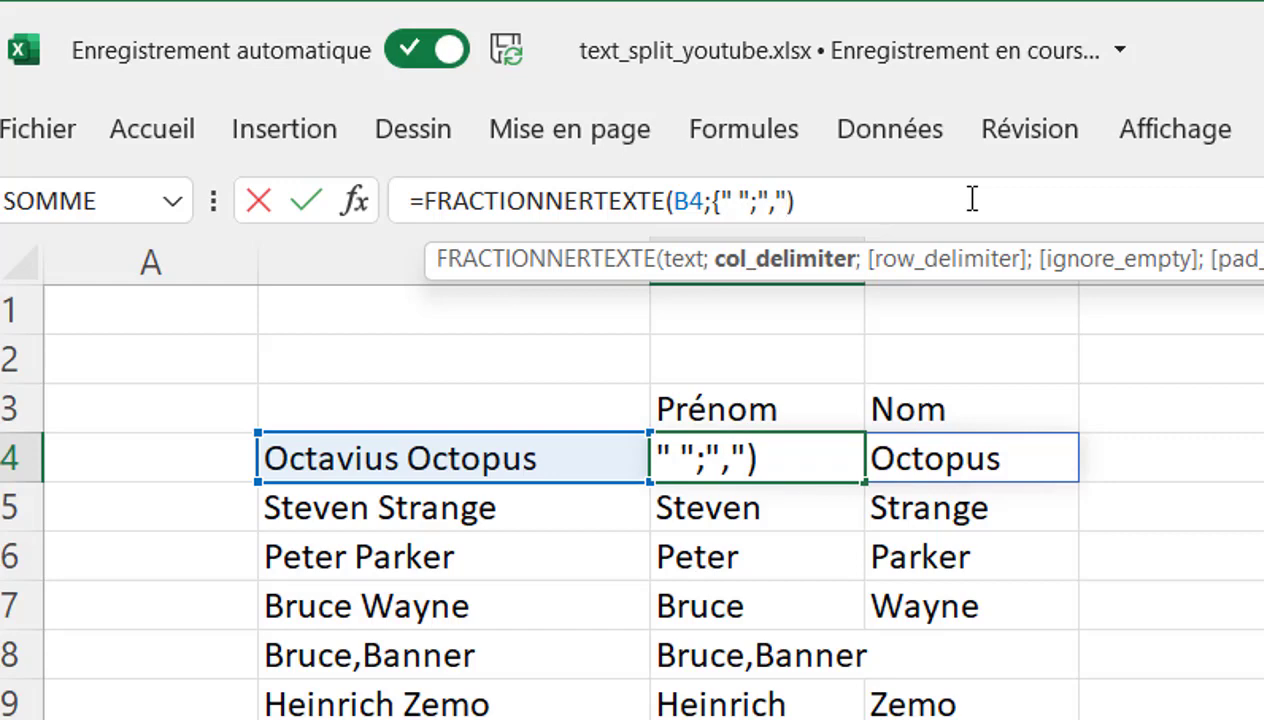
text(})
key(Return)
click(817, 458)
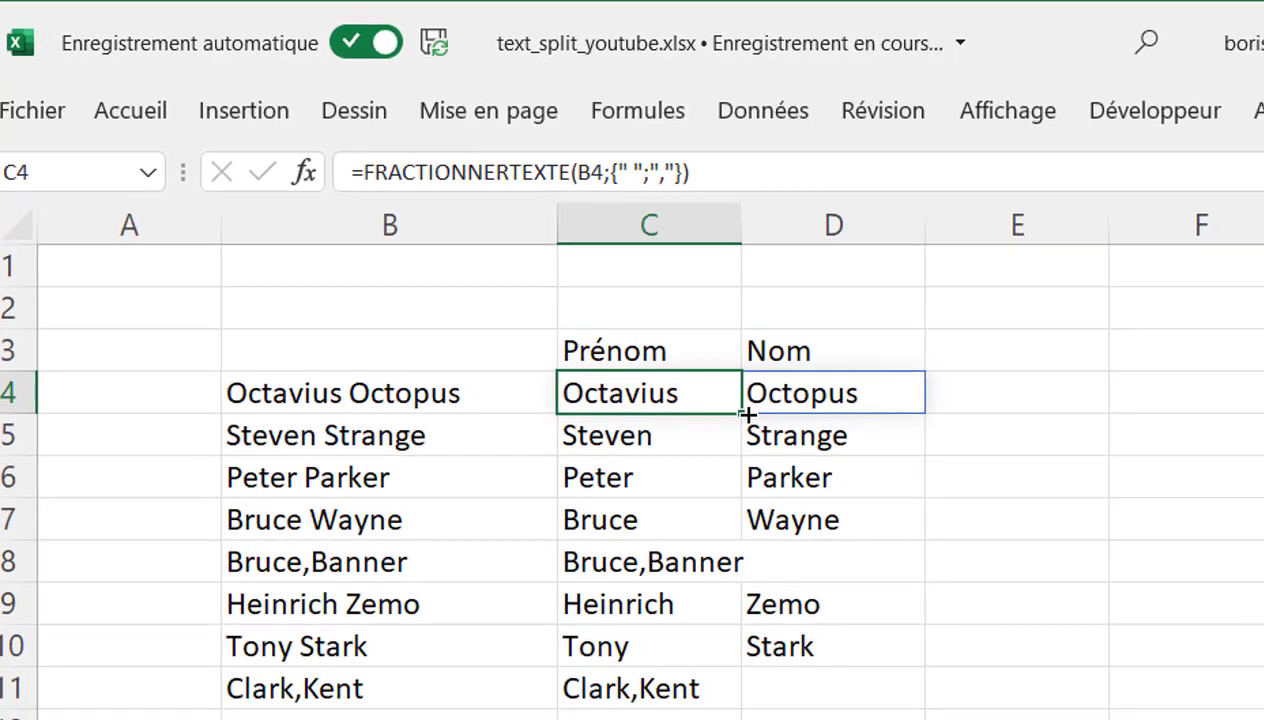
drag(748, 413, 673, 663)
- Finish the fill to C11, then inspect titled names on plusieurs critères and select C4
click(1151, 629)
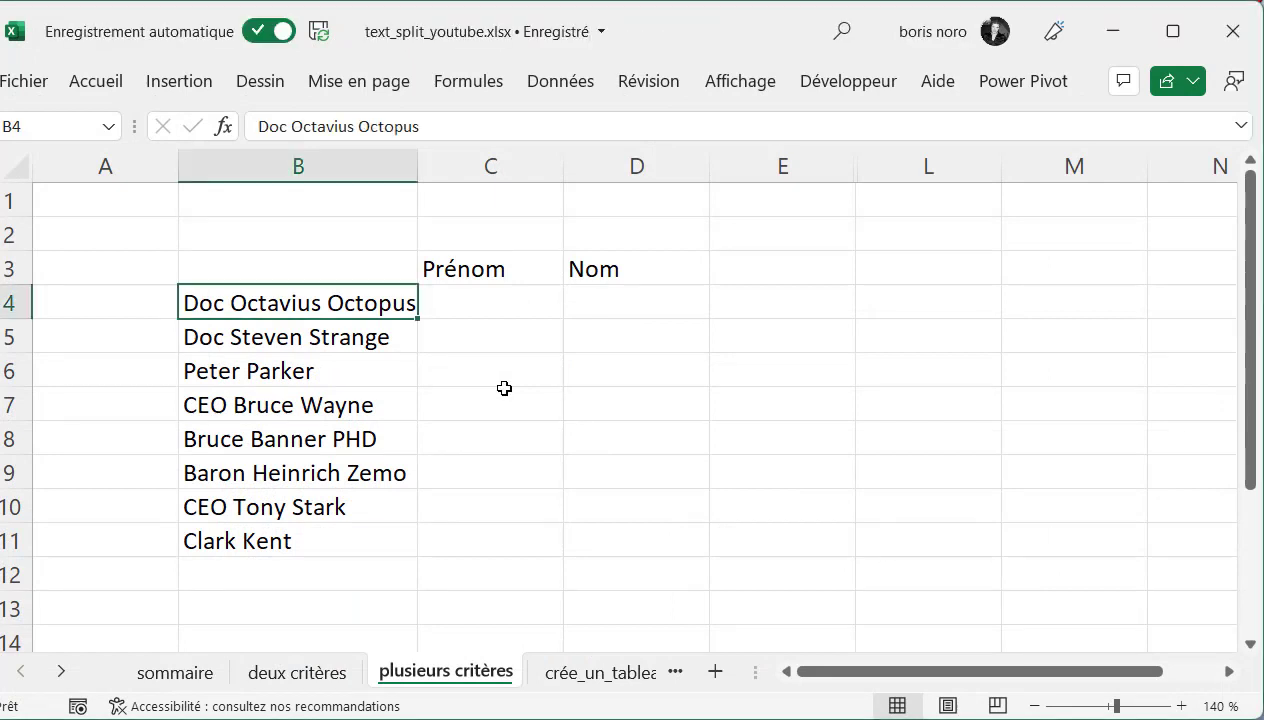
click(396, 338)
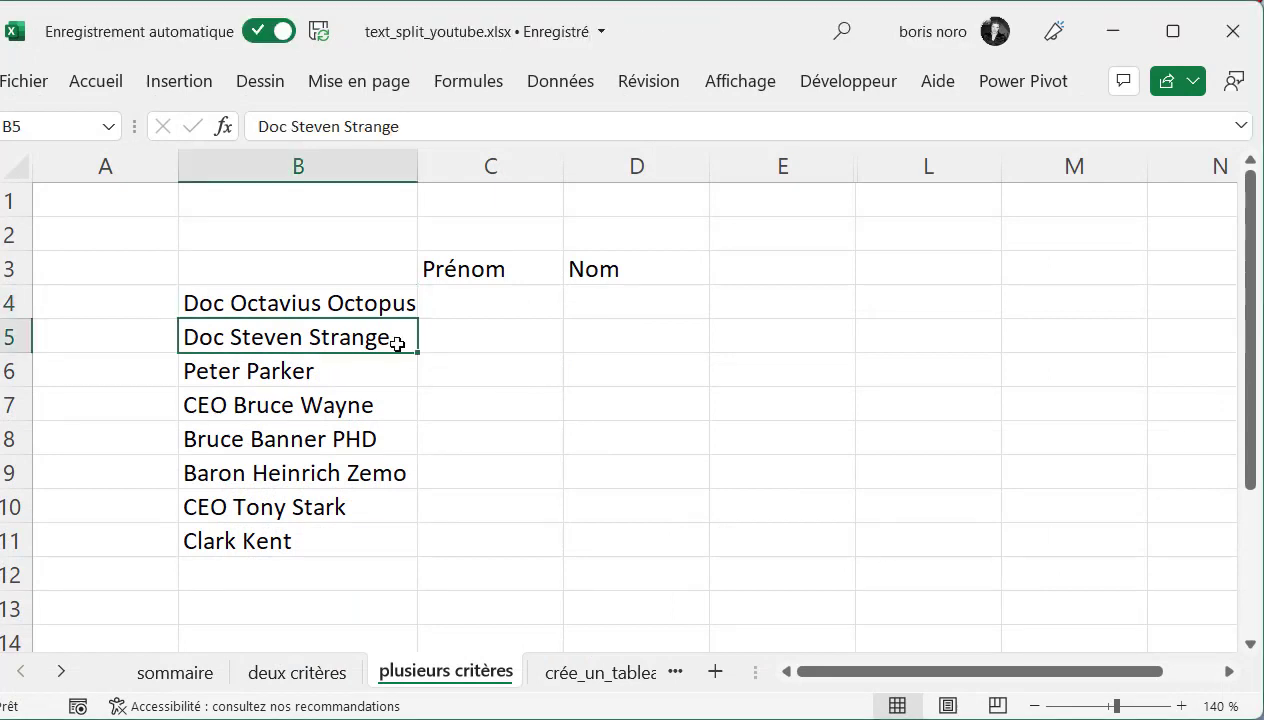
click(403, 408)
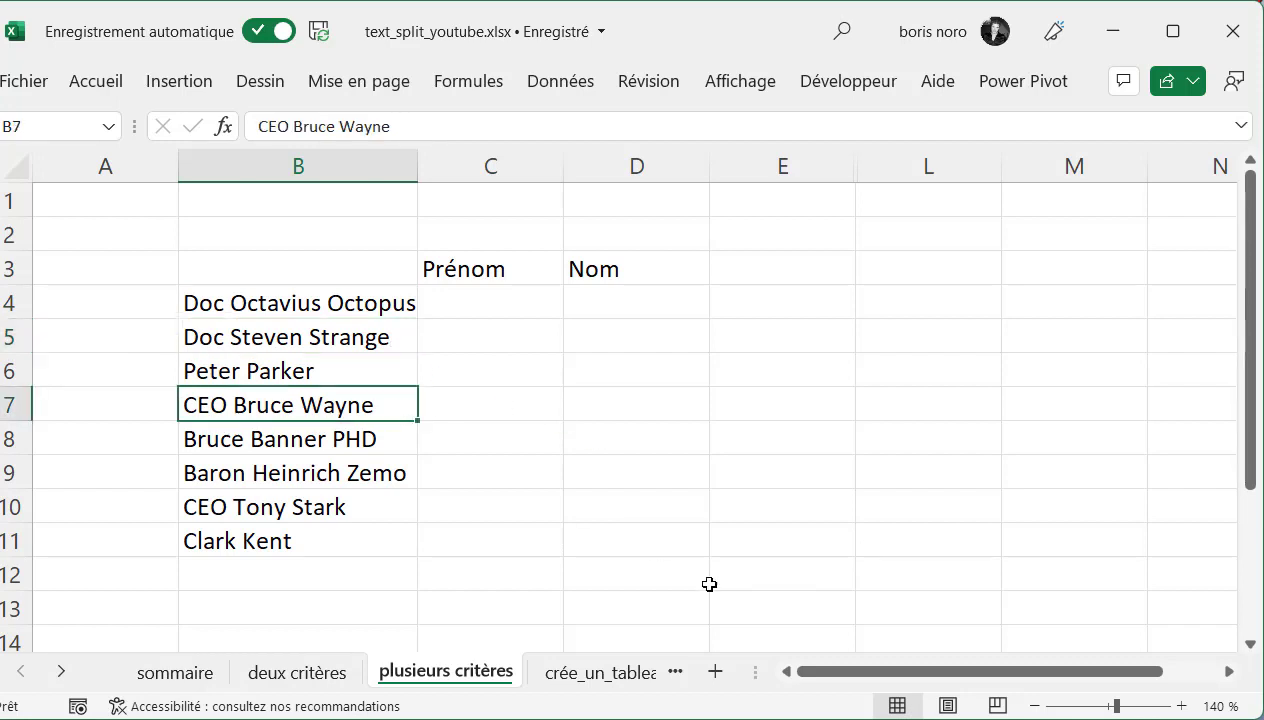
click(402, 445)
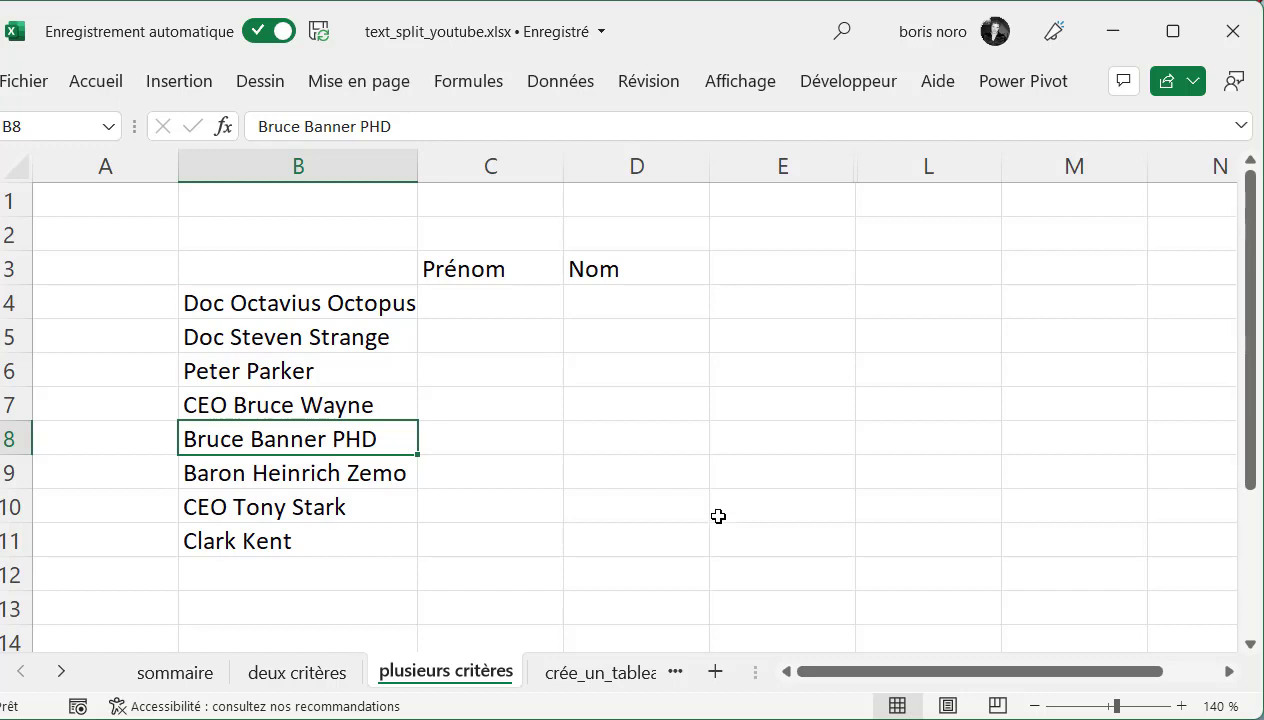
click(520, 300)
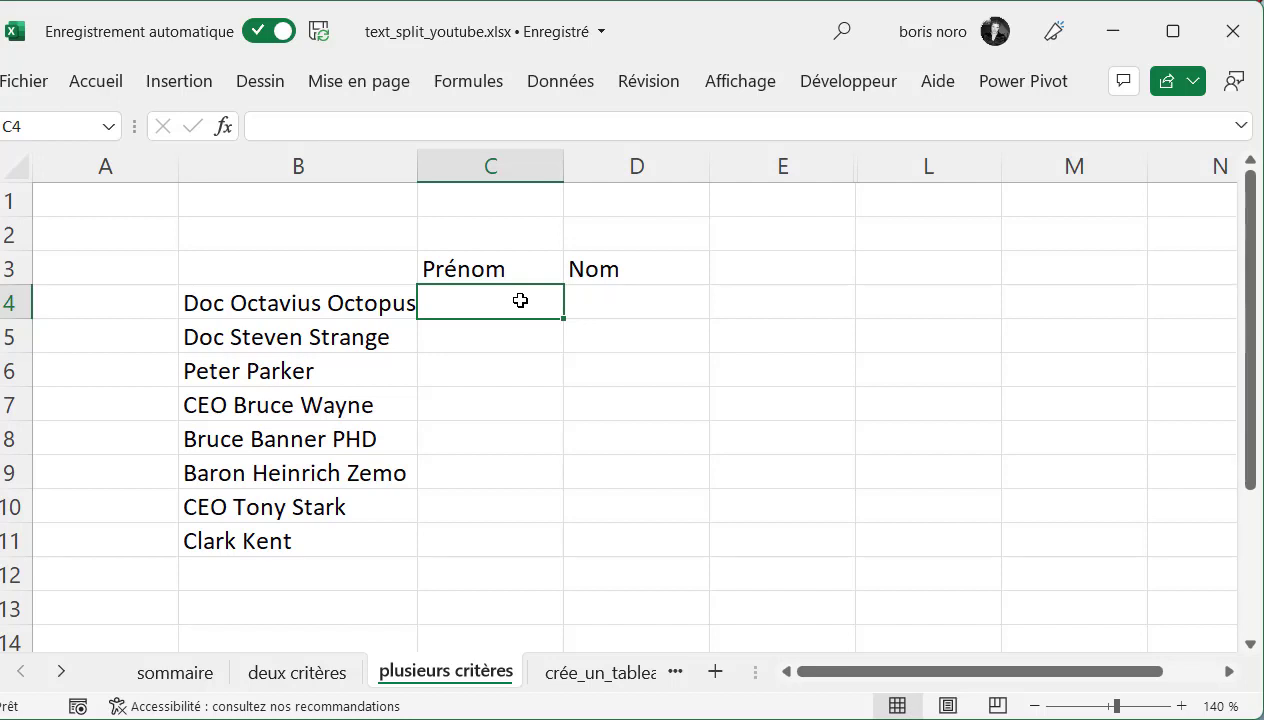
- Enter a FRACTIONNERTEXTE formula in C4 splitting B4 on the title list, ignoring empty pieces
text(=FRACTIONNERTEXTE()
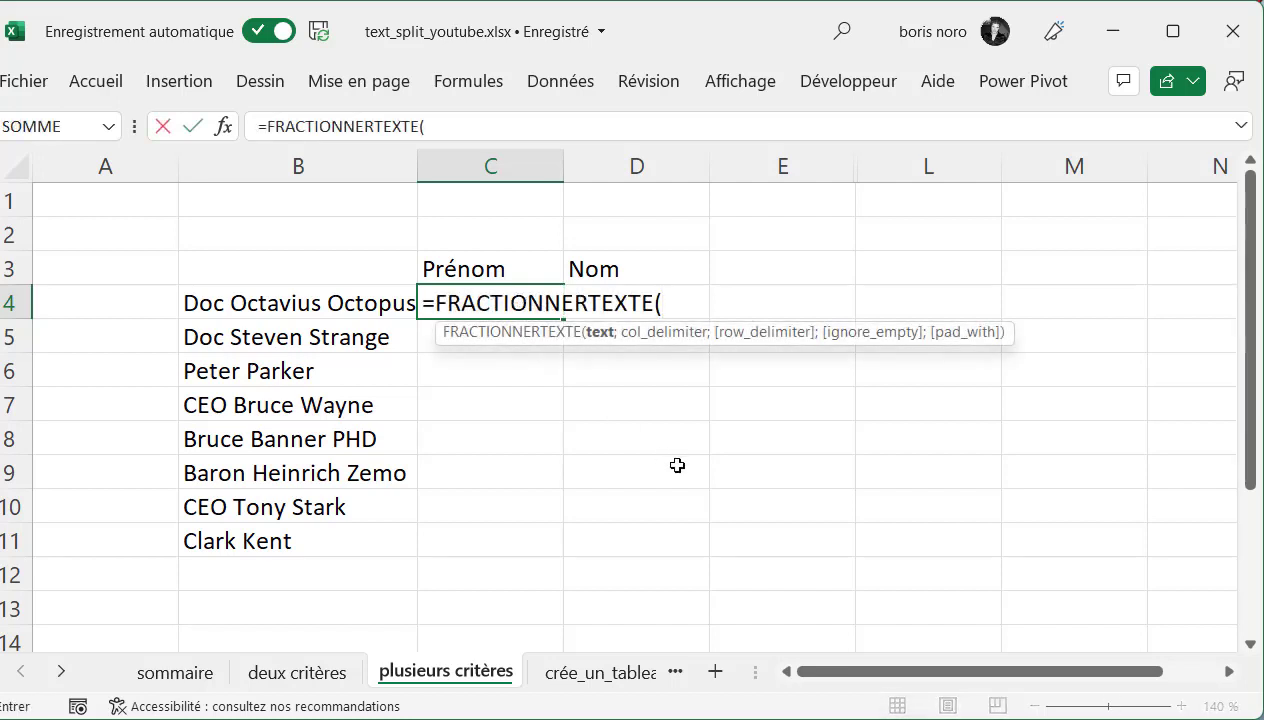
click(295, 305)
key(Tab)
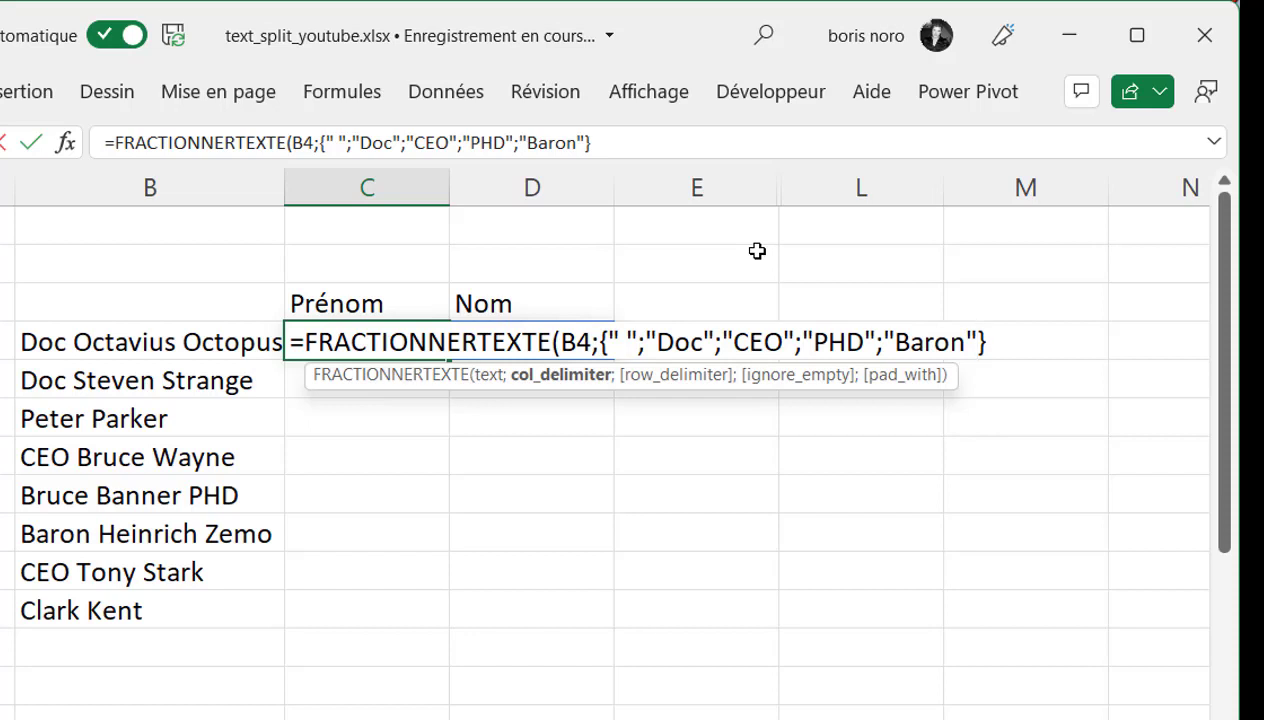
click(1002, 346)
text(;)
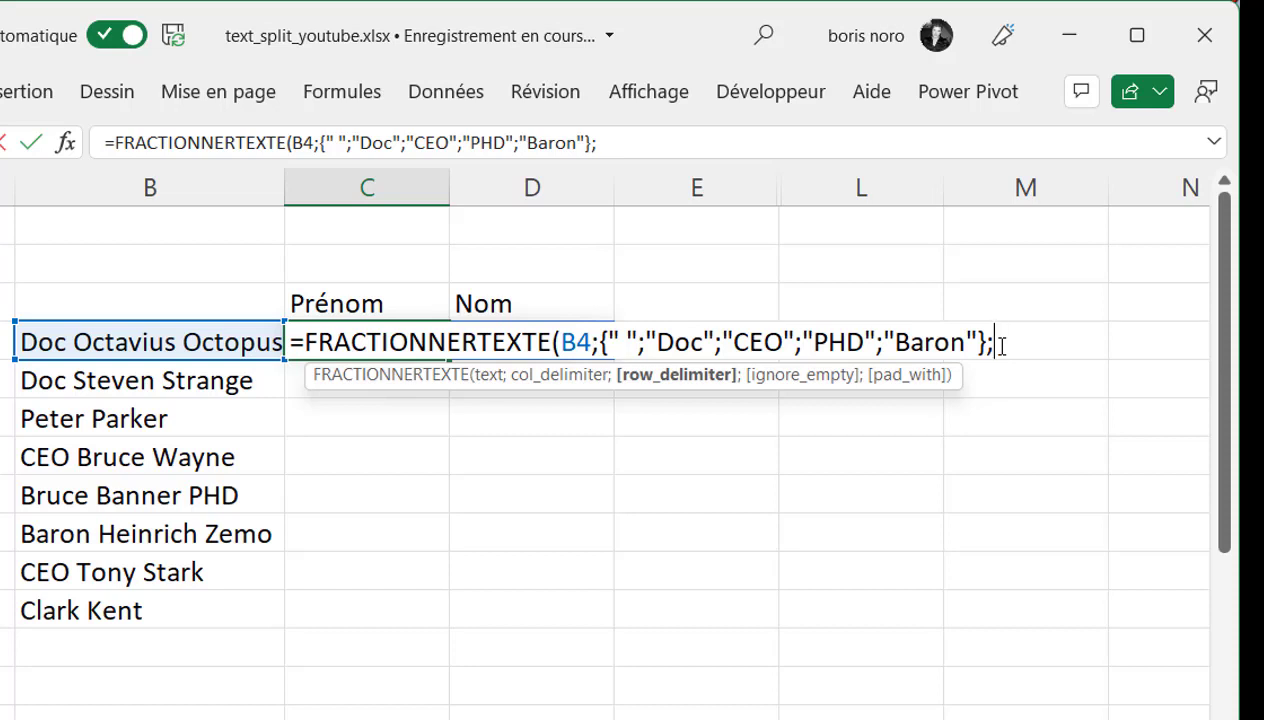
text(;)
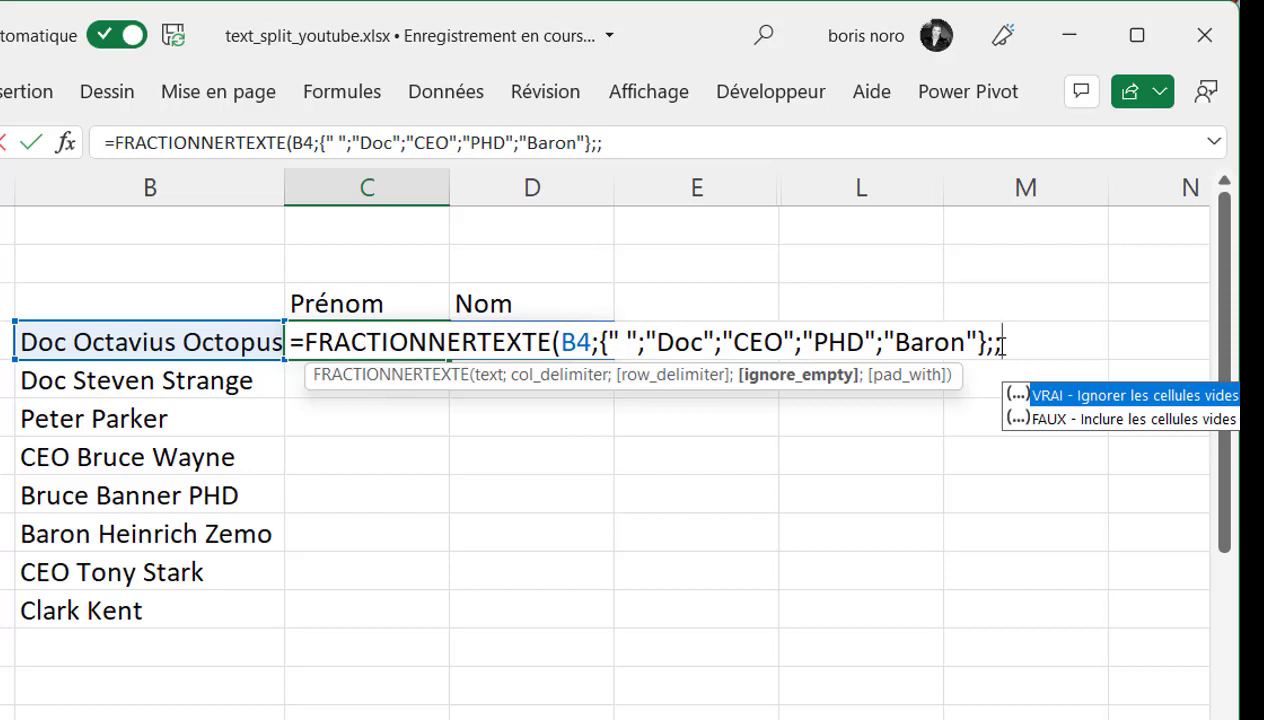
double_click(1065, 397)
text())
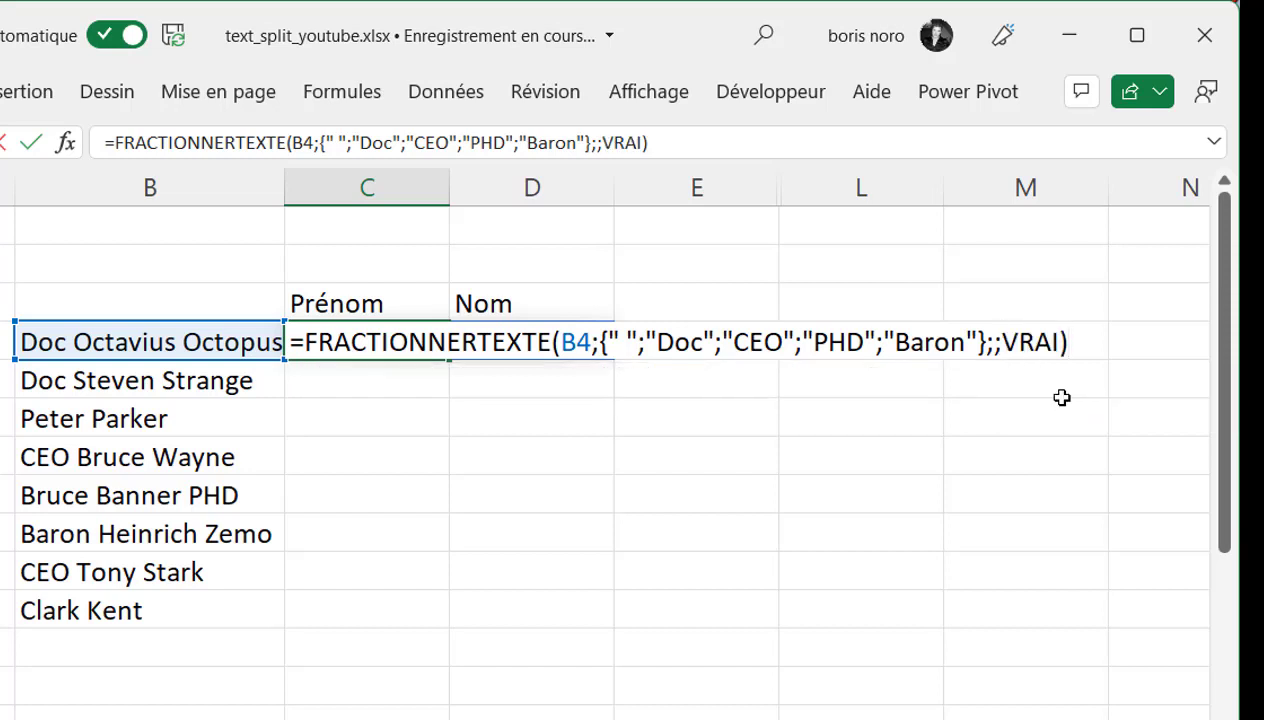
key(Return)
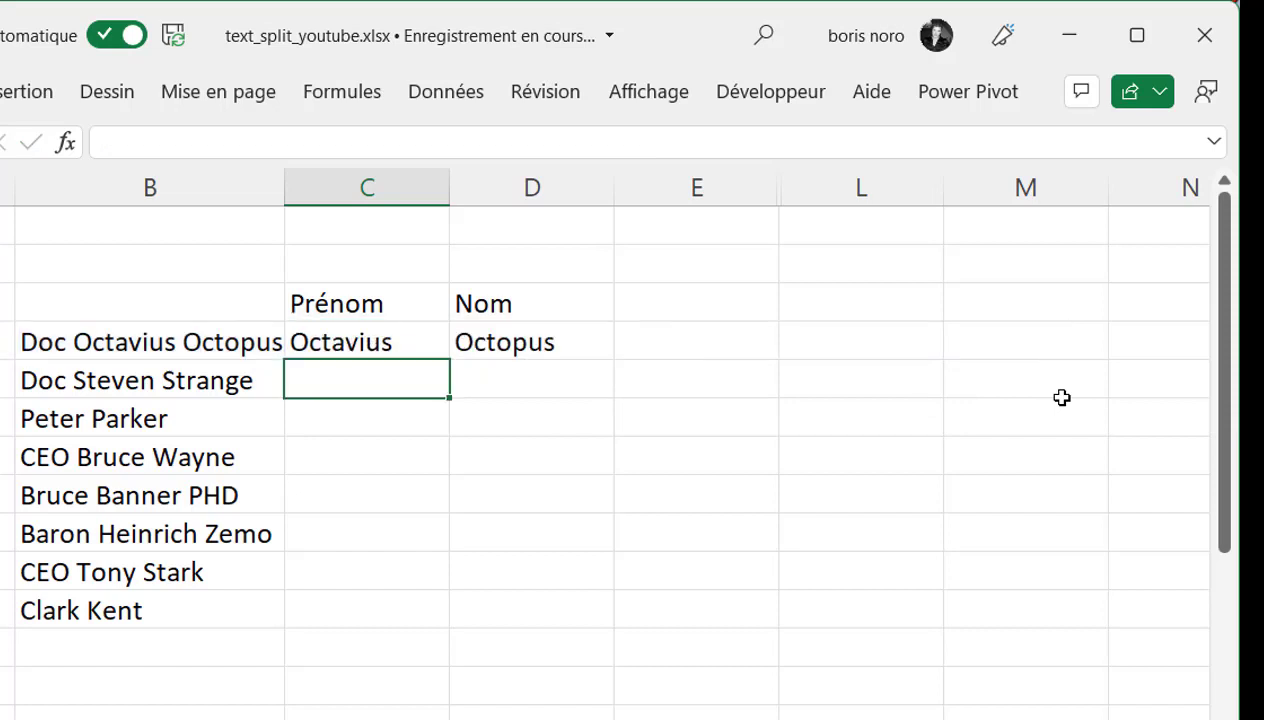
- Copy the title-aware split formula down to every name
click(437, 347)
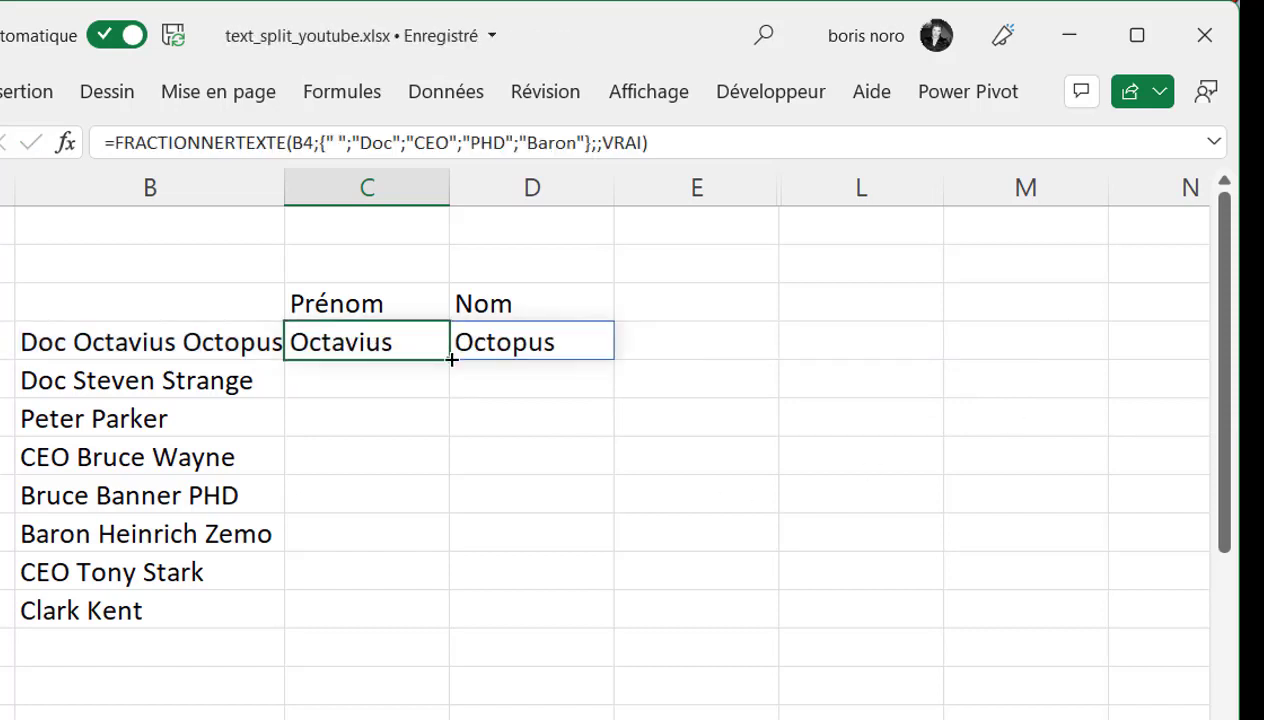
drag(452, 359, 412, 617)
click(941, 644)
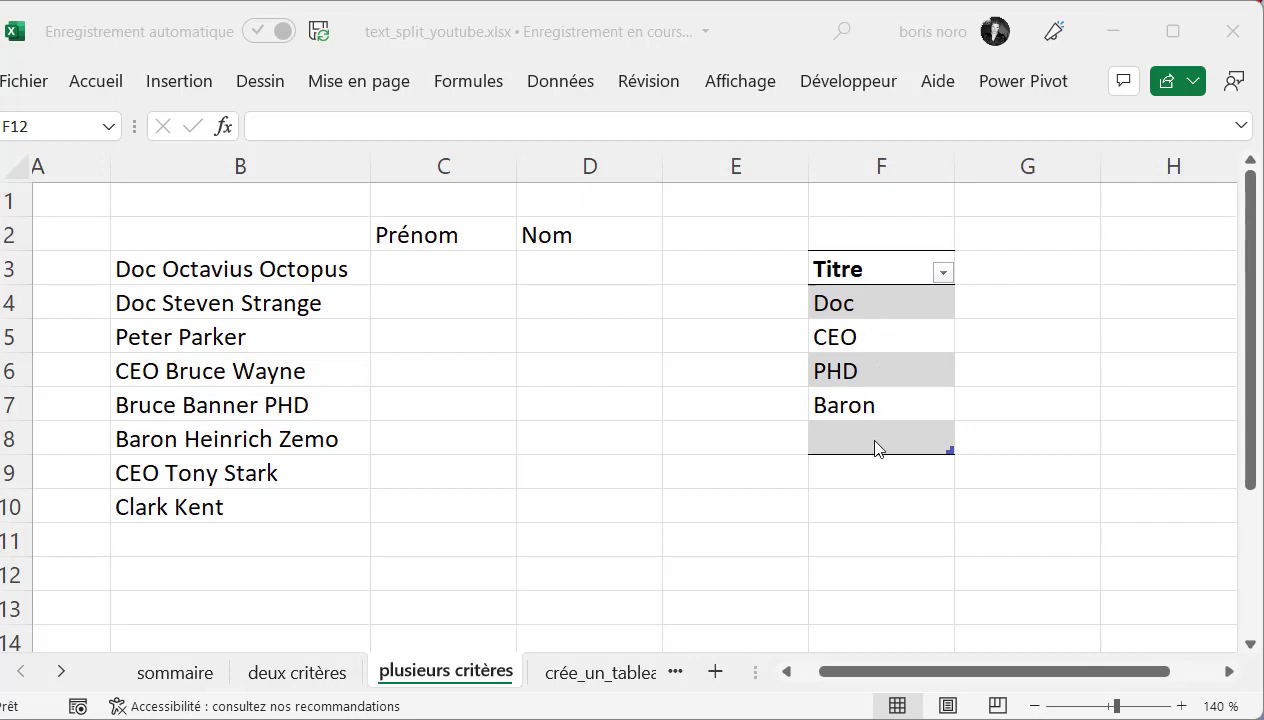
- Enter =FRACTIONNERTEXTE(B3;Tableau1[Titre];;VRAI) in C3
click(464, 283)
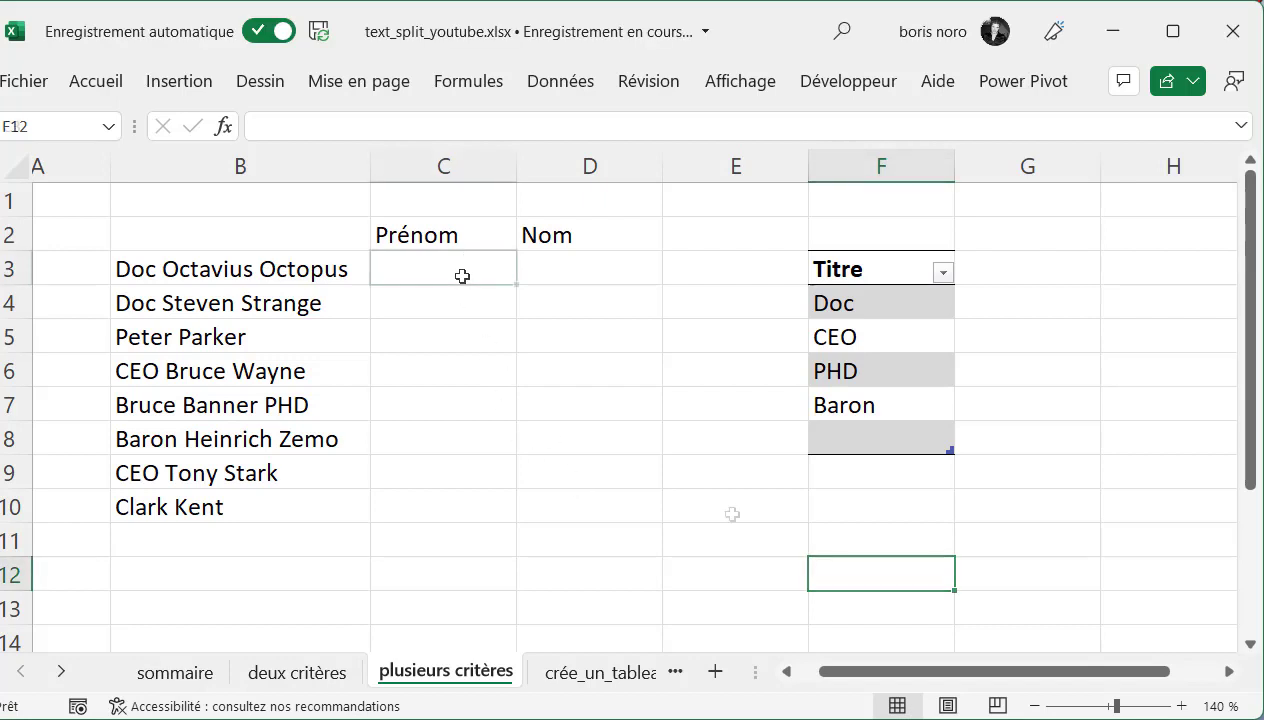
text(=FRACTIONNERTEXTE()
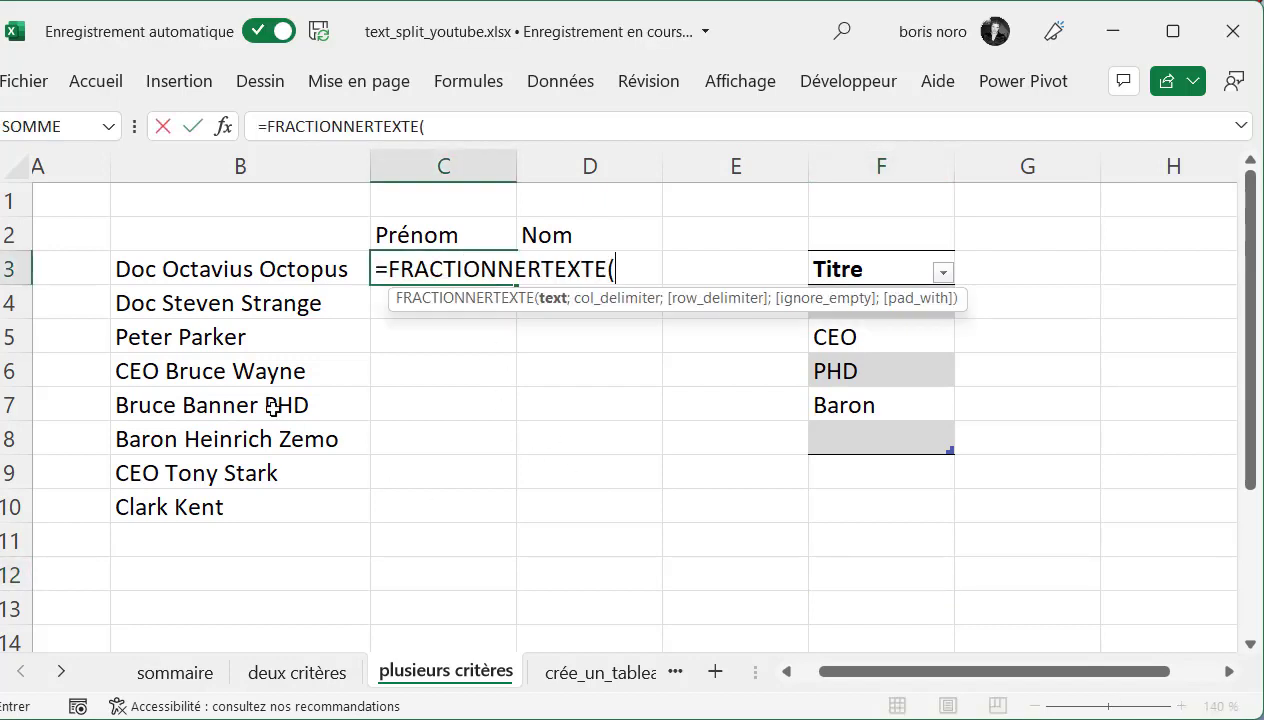
click(234, 277)
text(;)
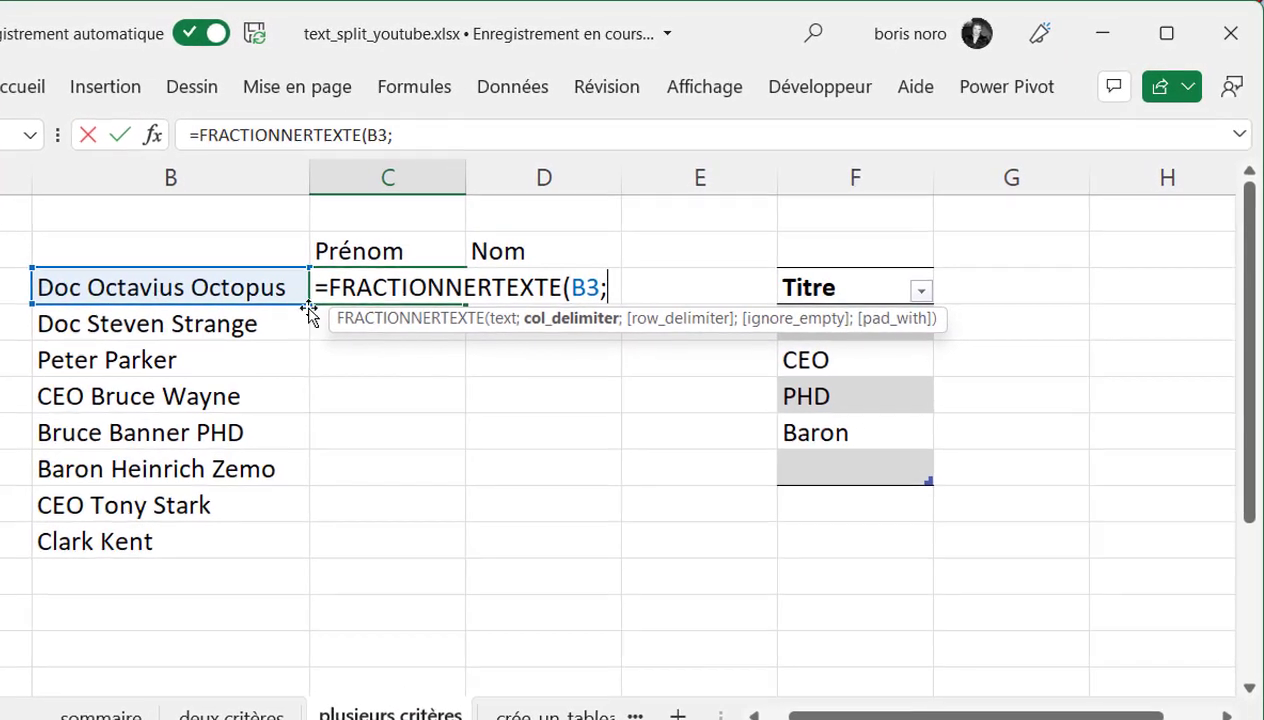
click(852, 264)
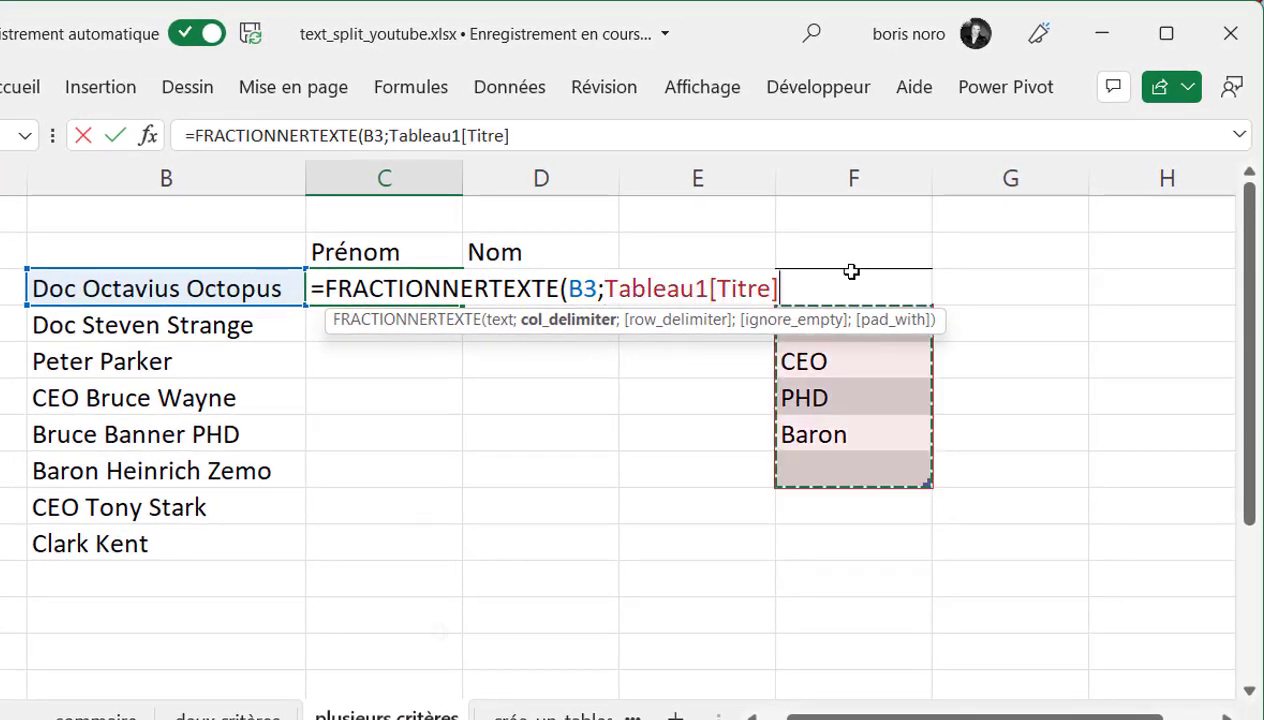
text(;)
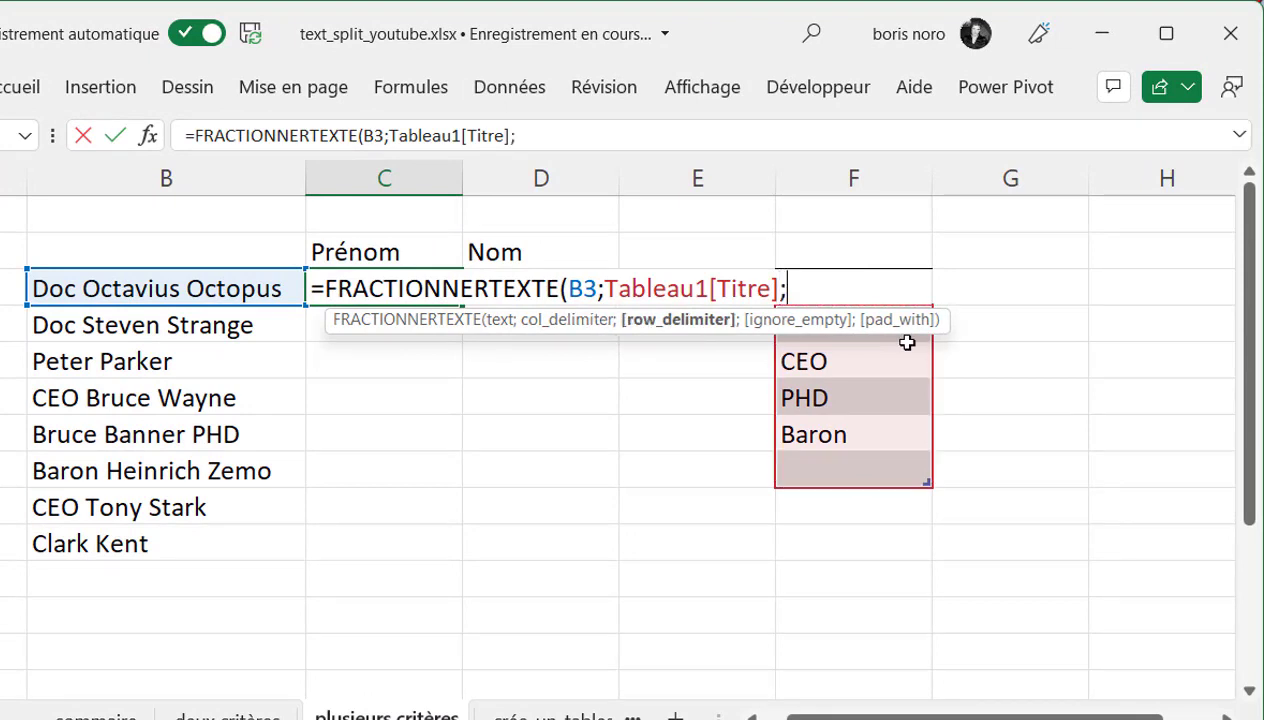
text(;)
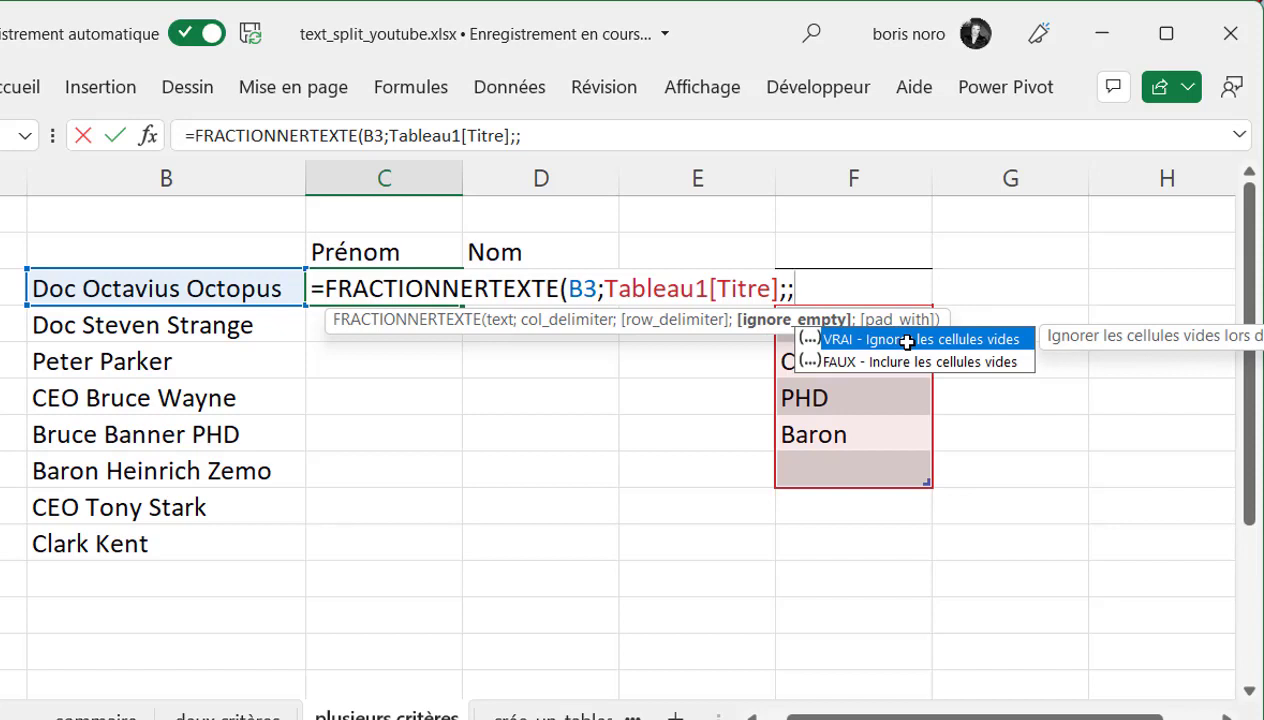
double_click(907, 342)
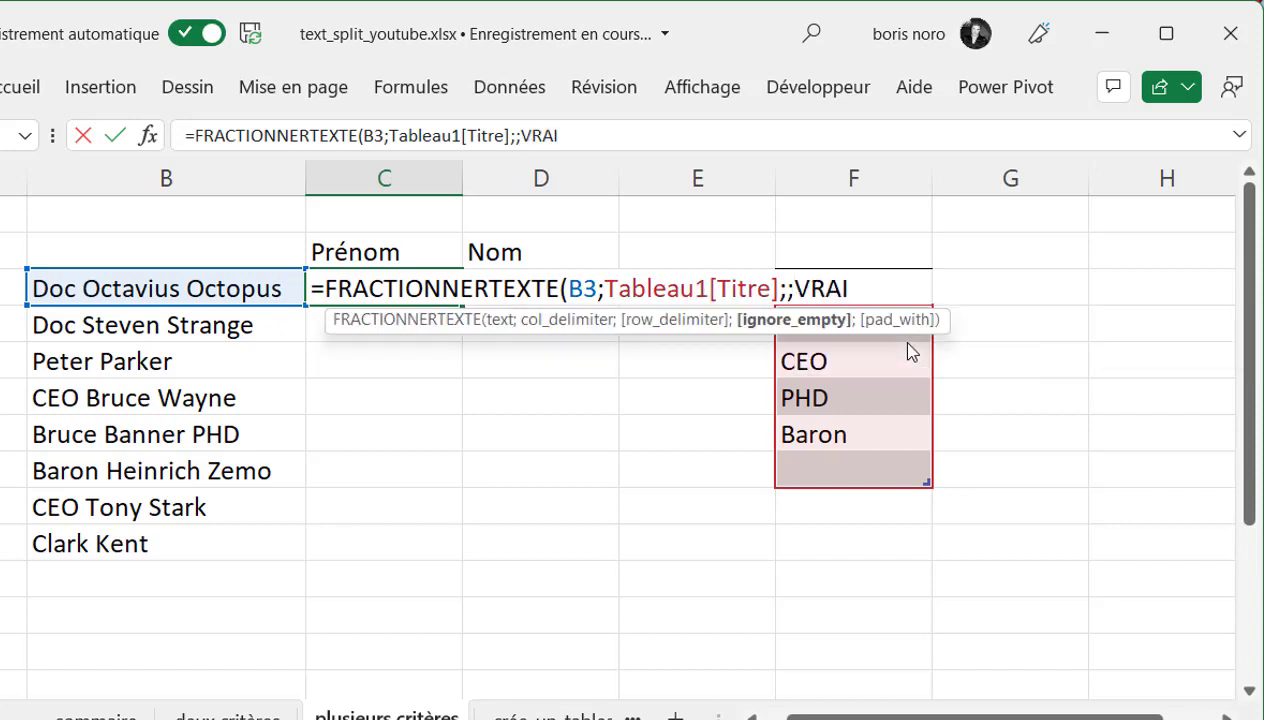
text())
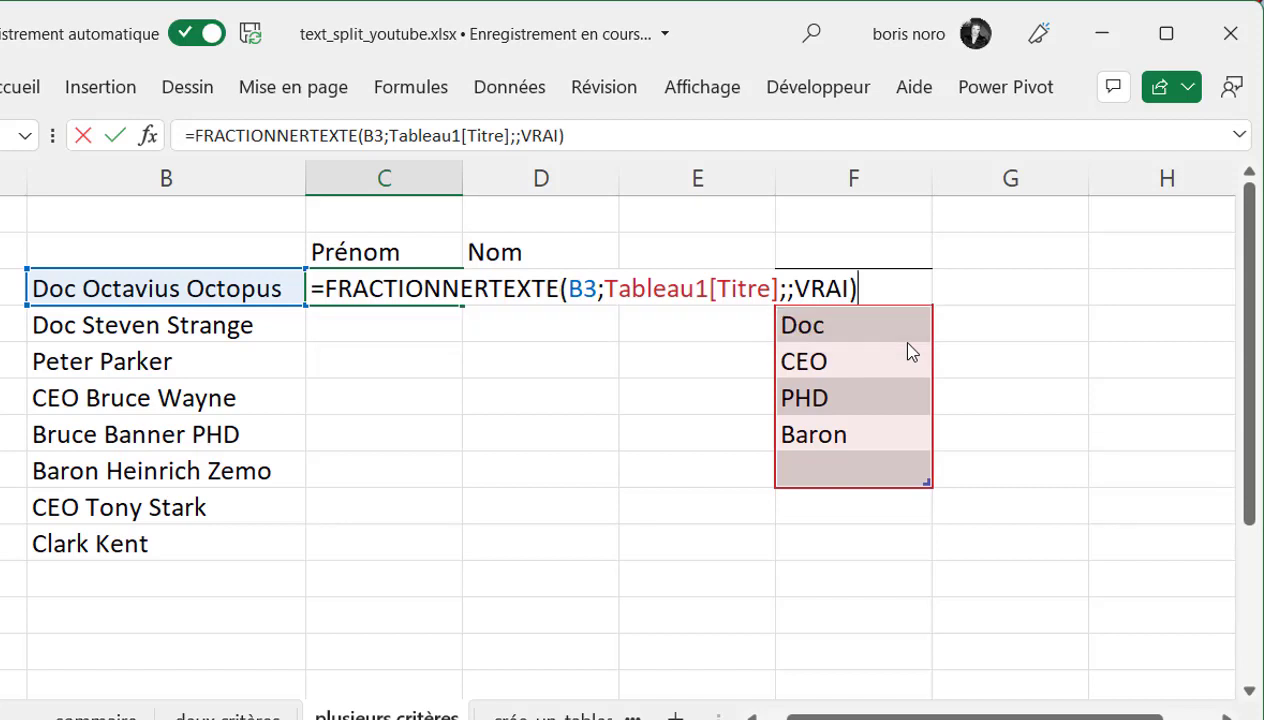
key(Tab)
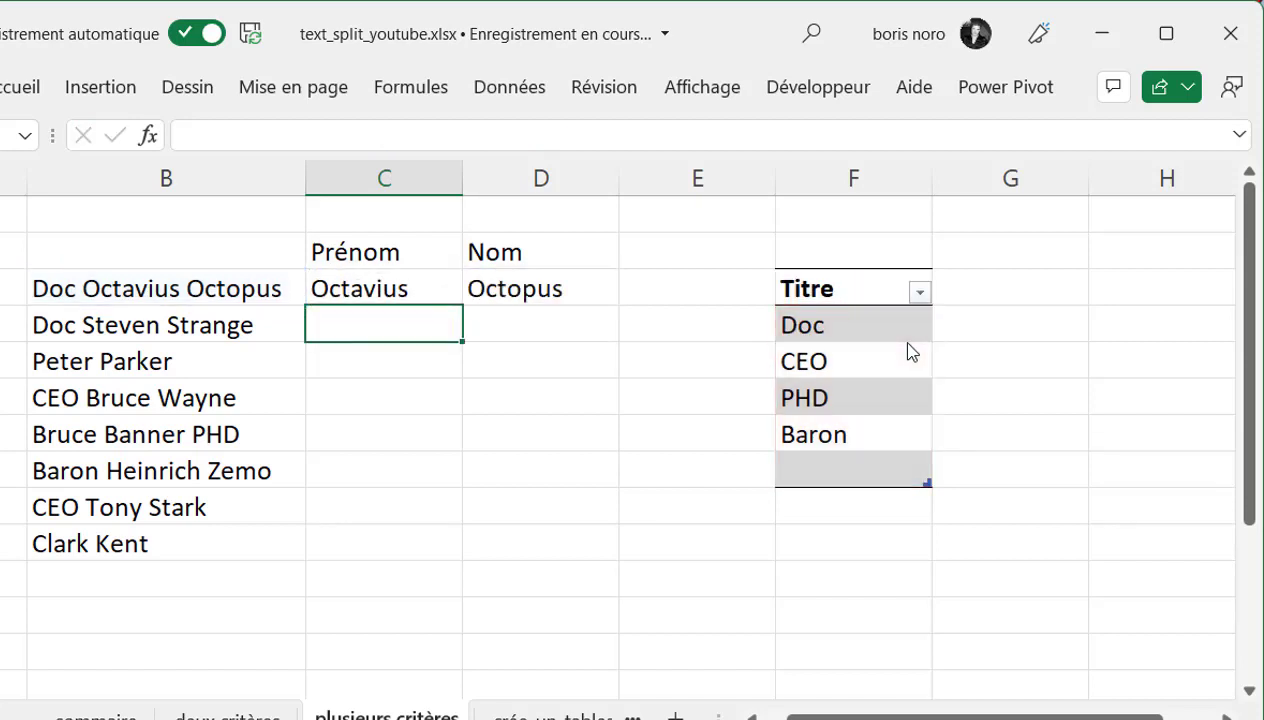
- Fill the C3 formula down to row 10 and select the Clark Kent name
click(430, 287)
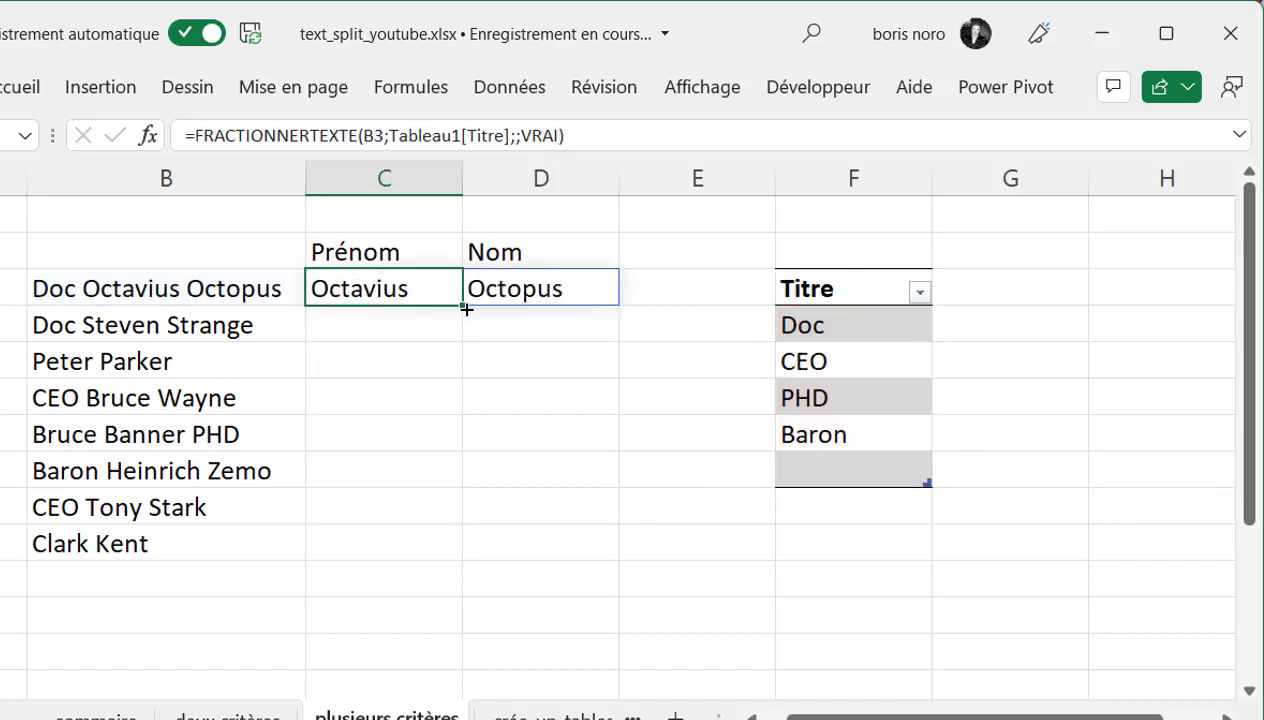
drag(466, 310, 454, 551)
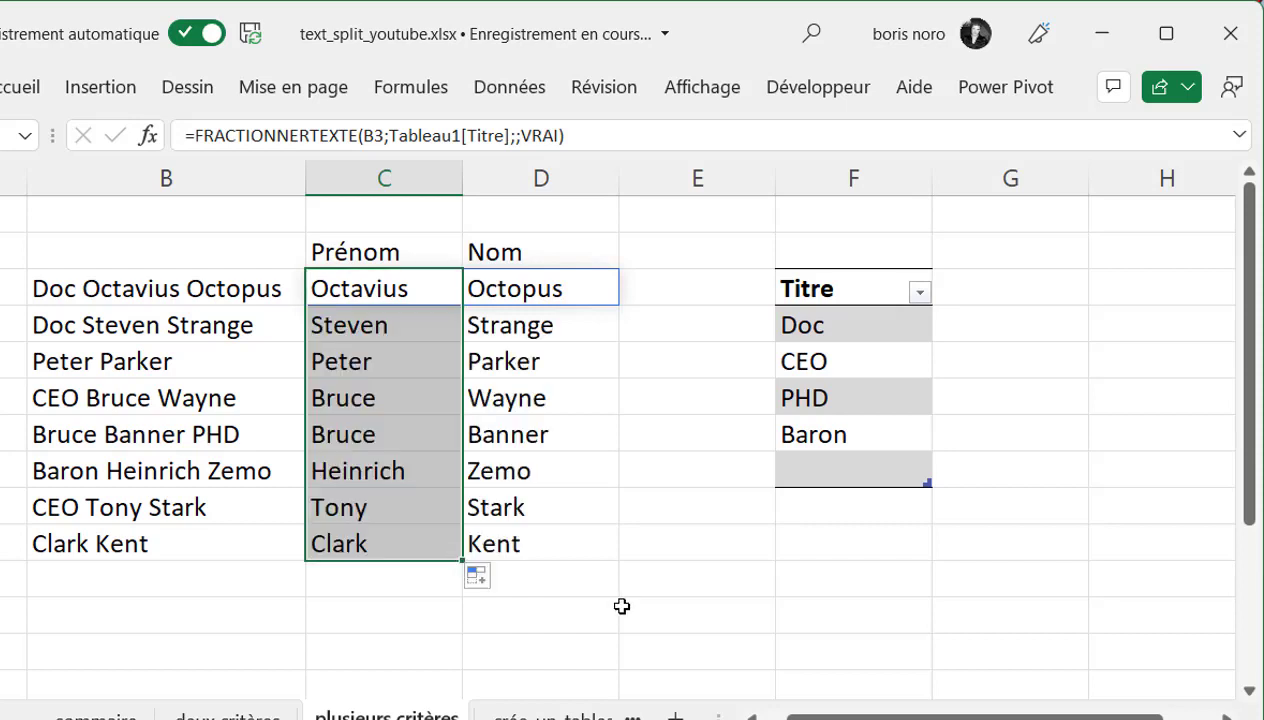
click(104, 548)
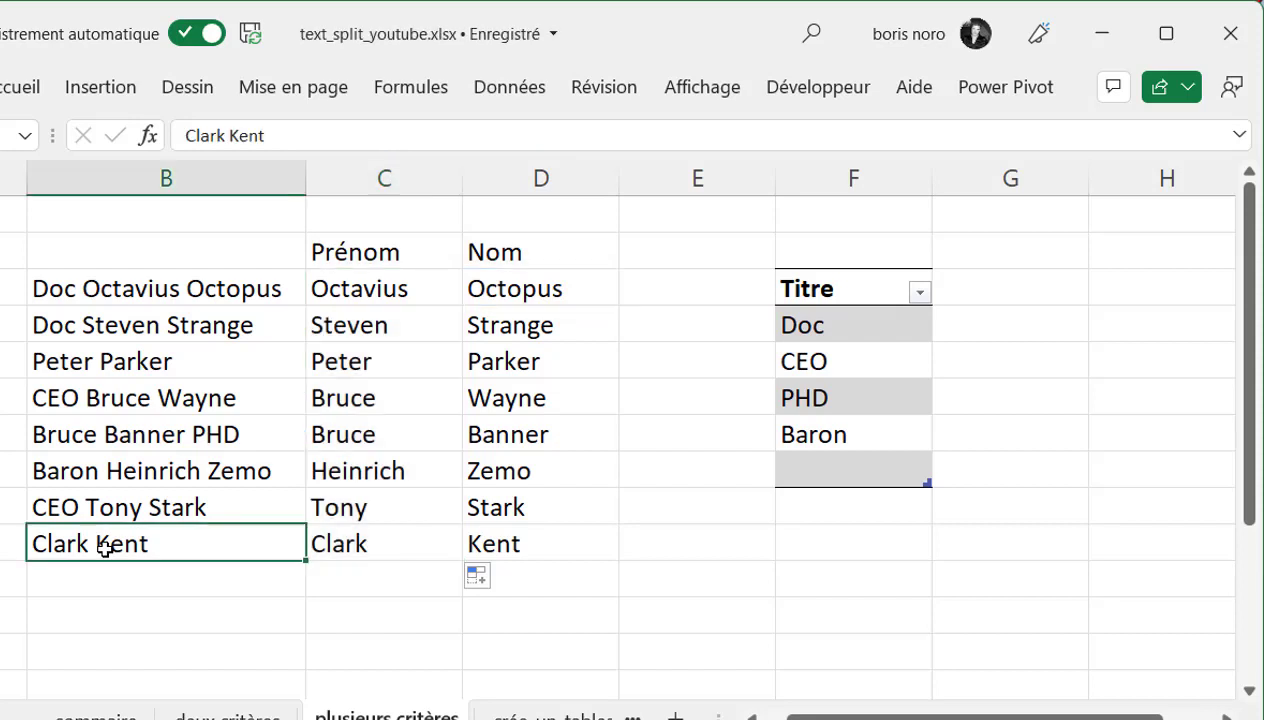
- Change Clark Kent in B10 to Clark,Kent and check that row's formula
click(222, 137)
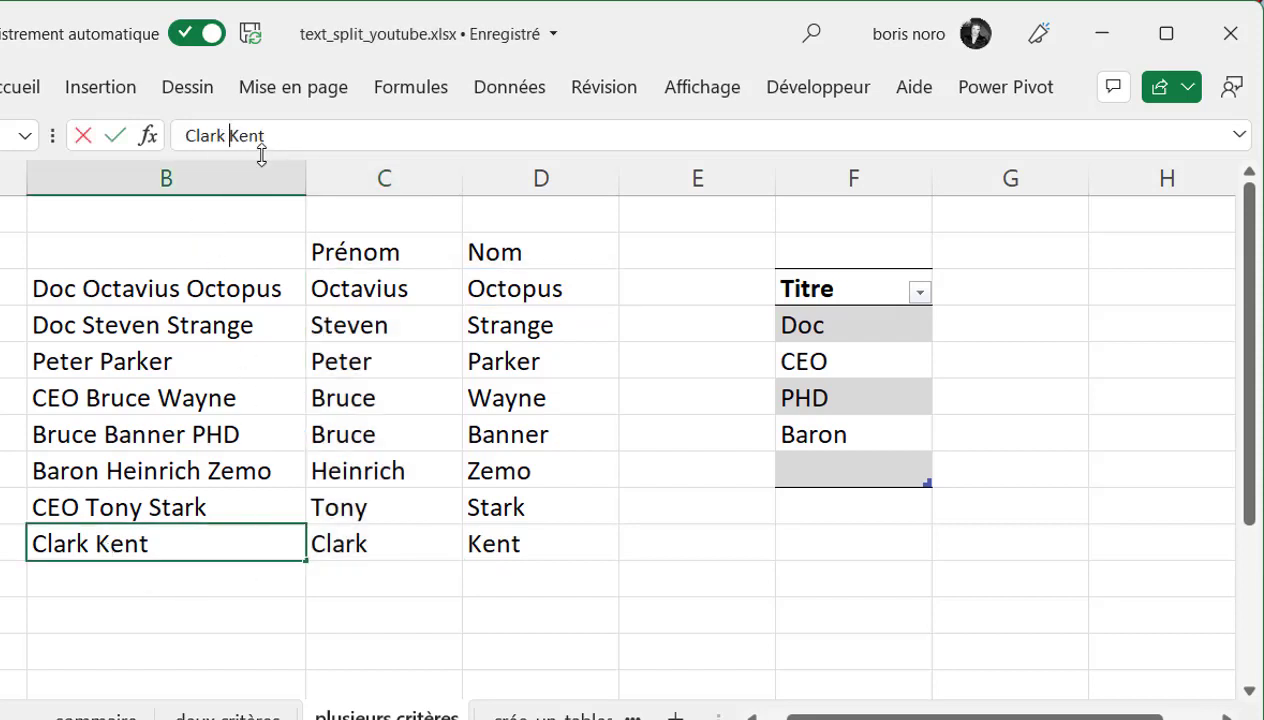
key(BackSpace)
text(,)
key(Return)
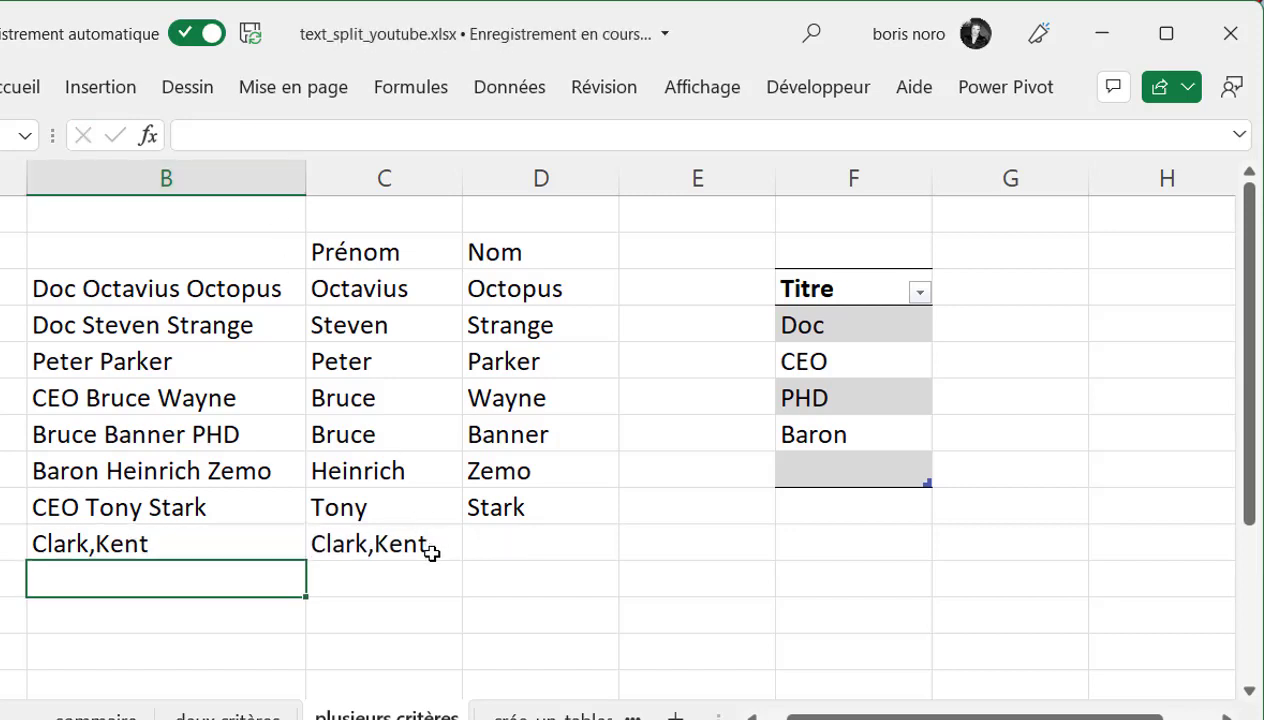
click(428, 548)
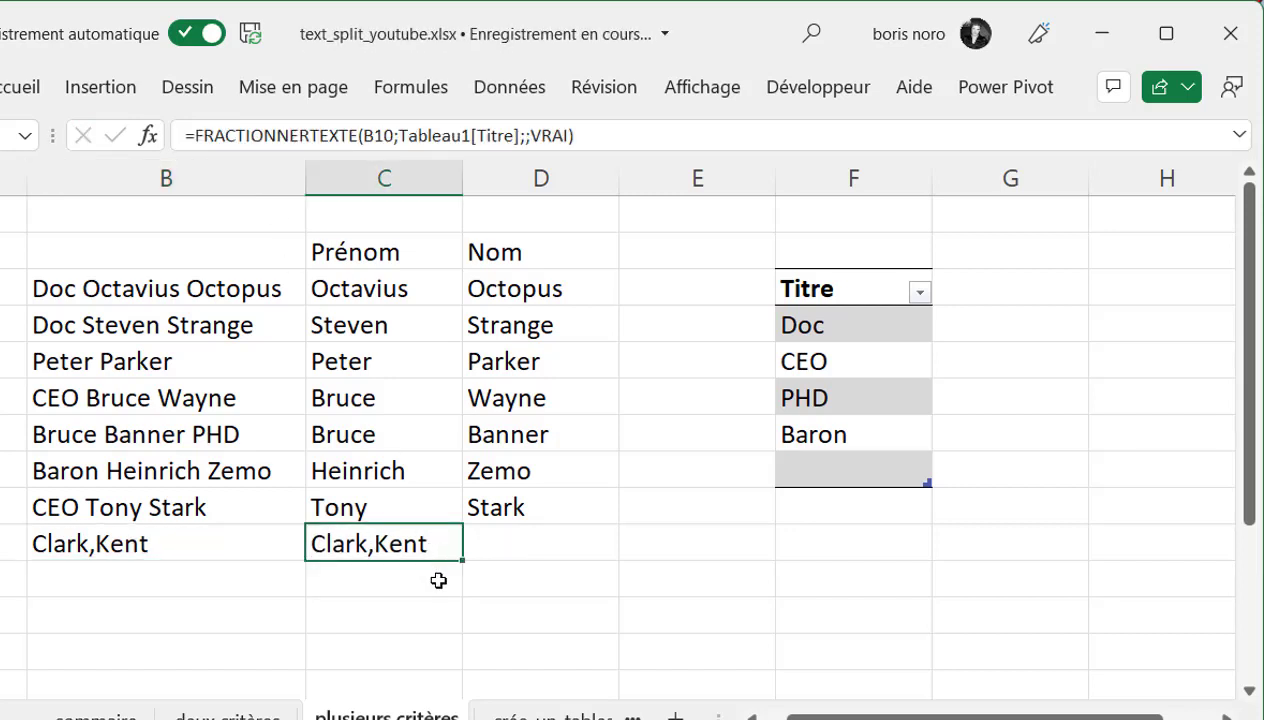
- Add a comma entry to the Titre table in F9
click(862, 503)
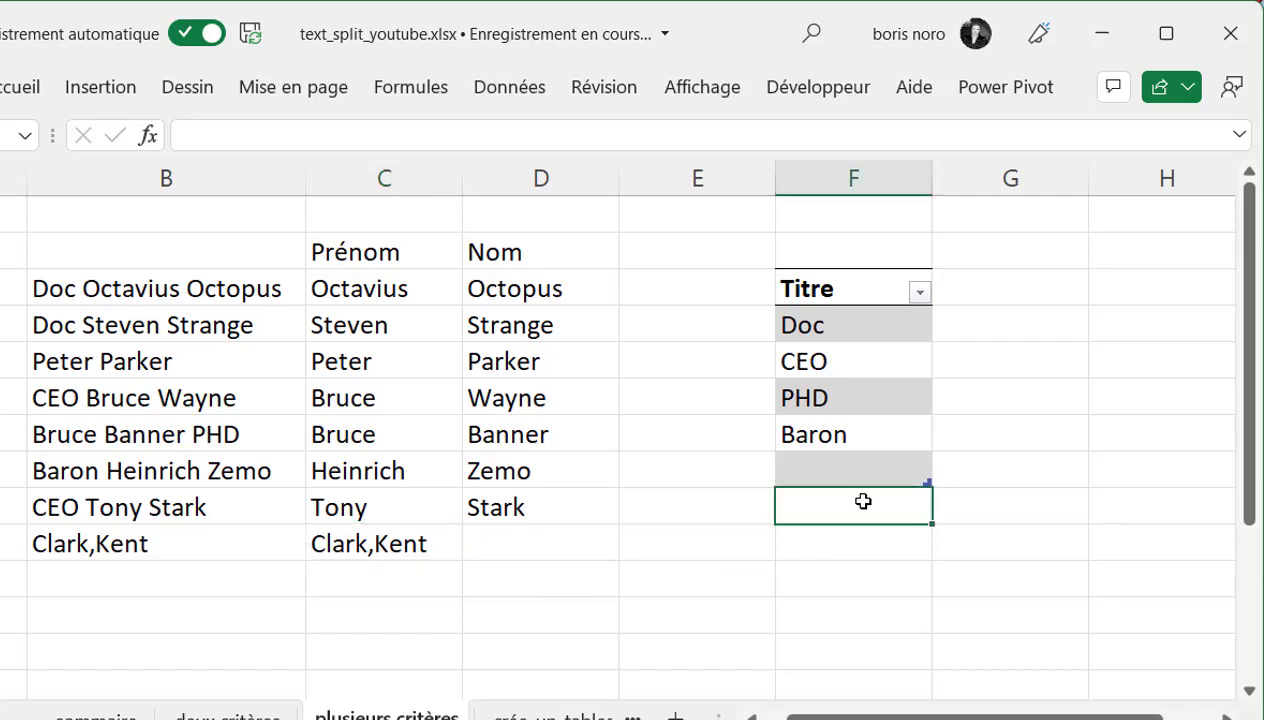
text(,)
key(Return)
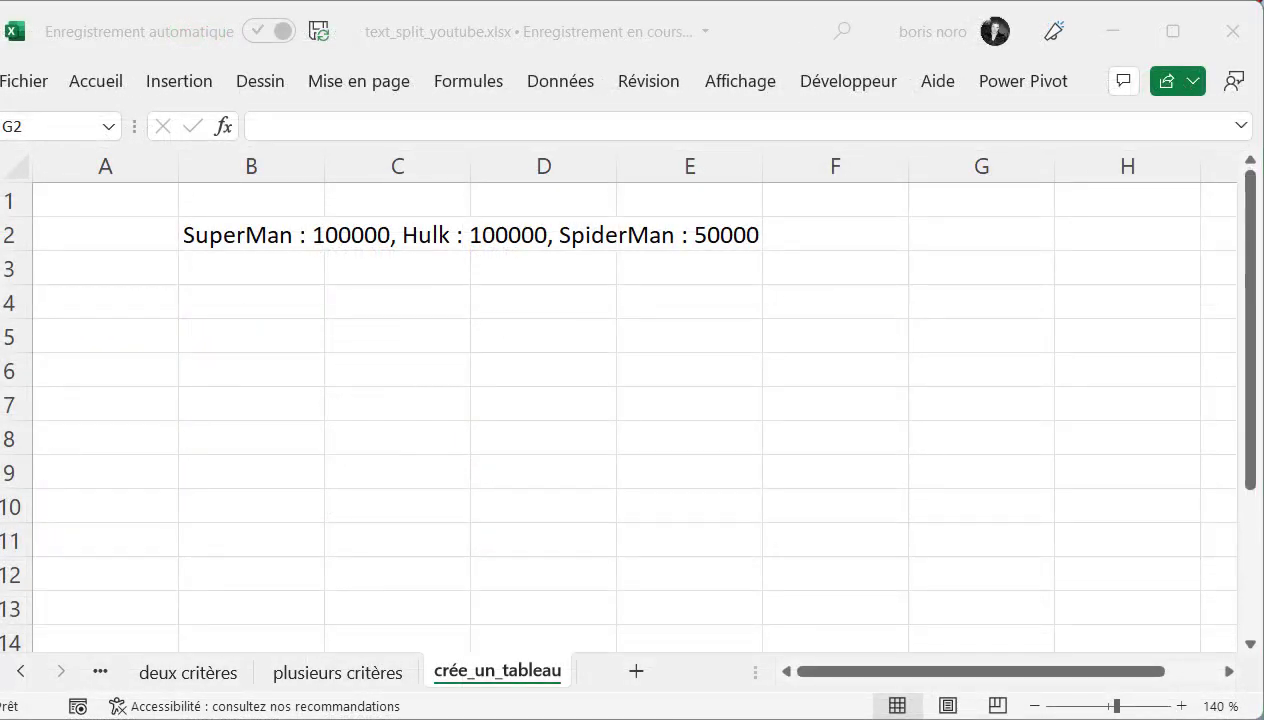
- Enter =FRACTIONNERTEXTE(B2;" : ";",") in B5 to spill the heroes and amounts table
click(233, 234)
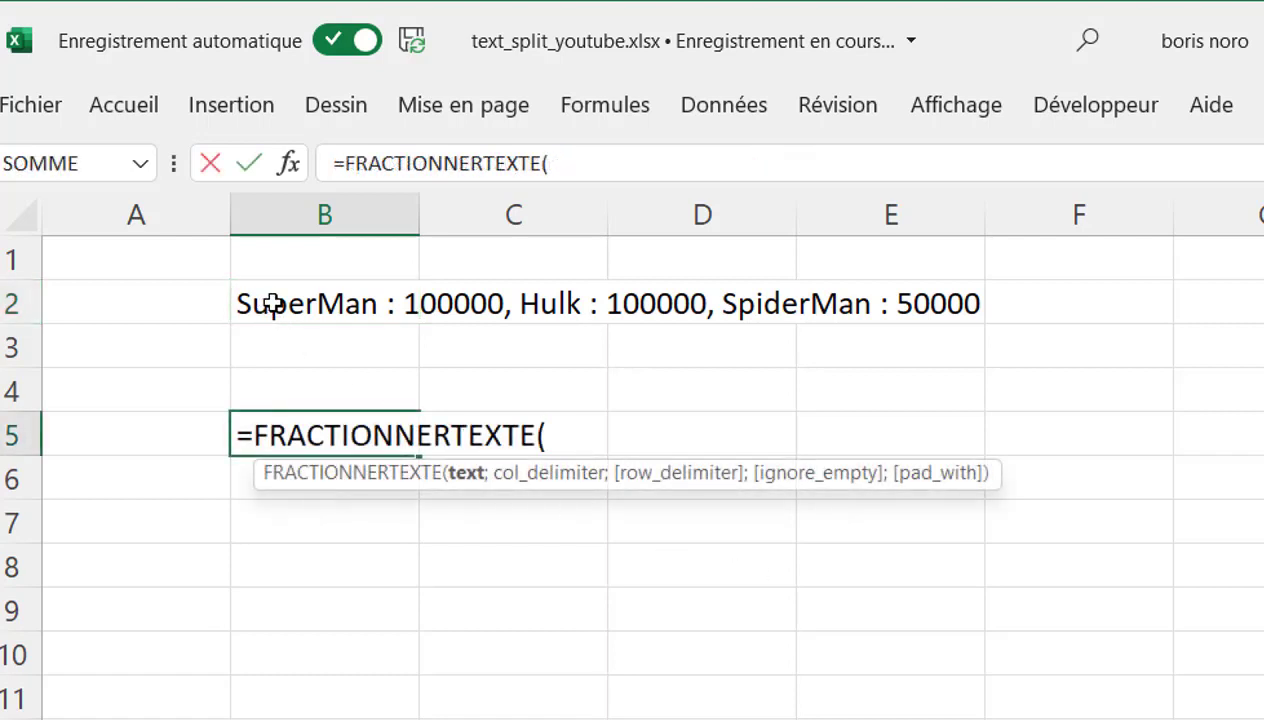
click(272, 305)
text(;)
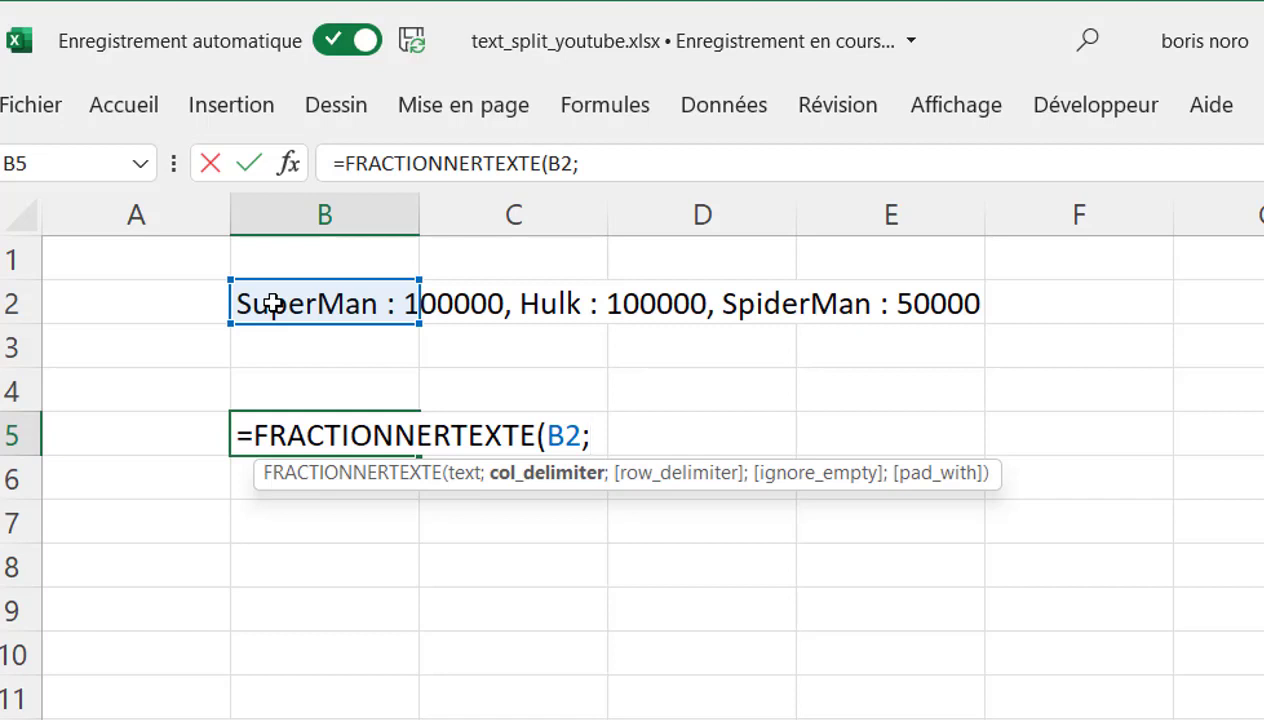
text(")
text( :)
text( ")
text(;)
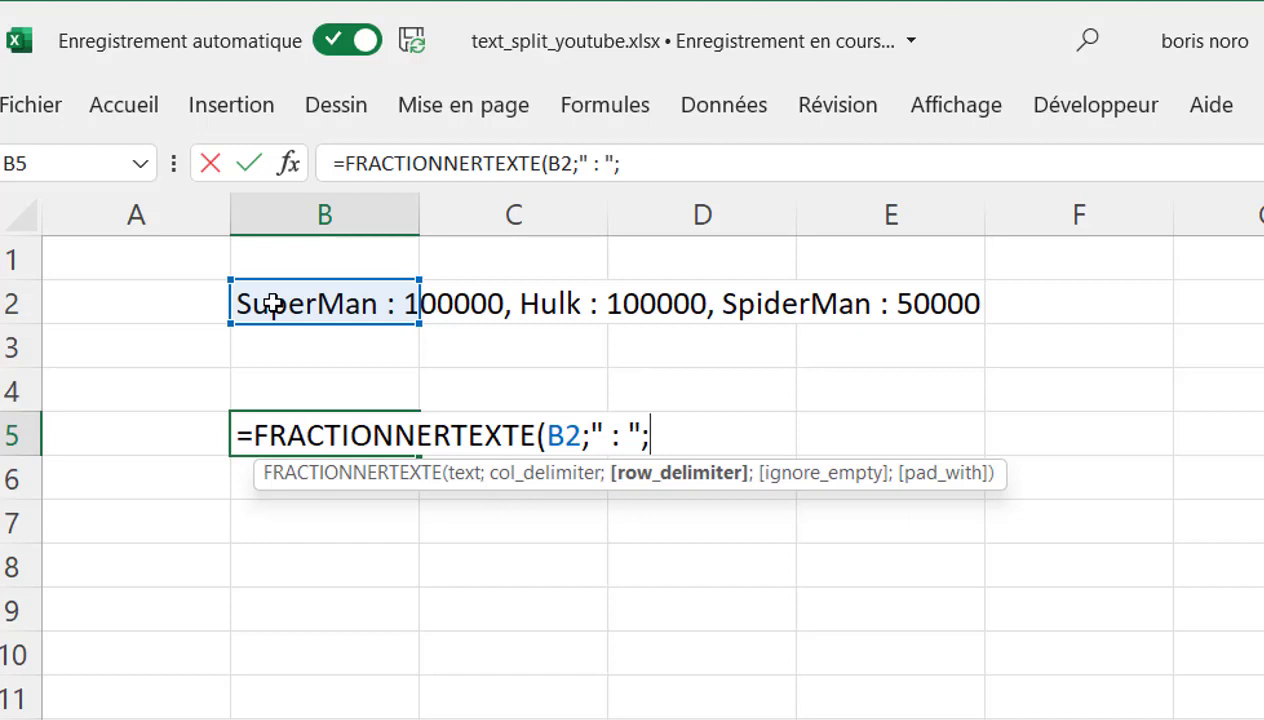
text("")
text(,")
text())
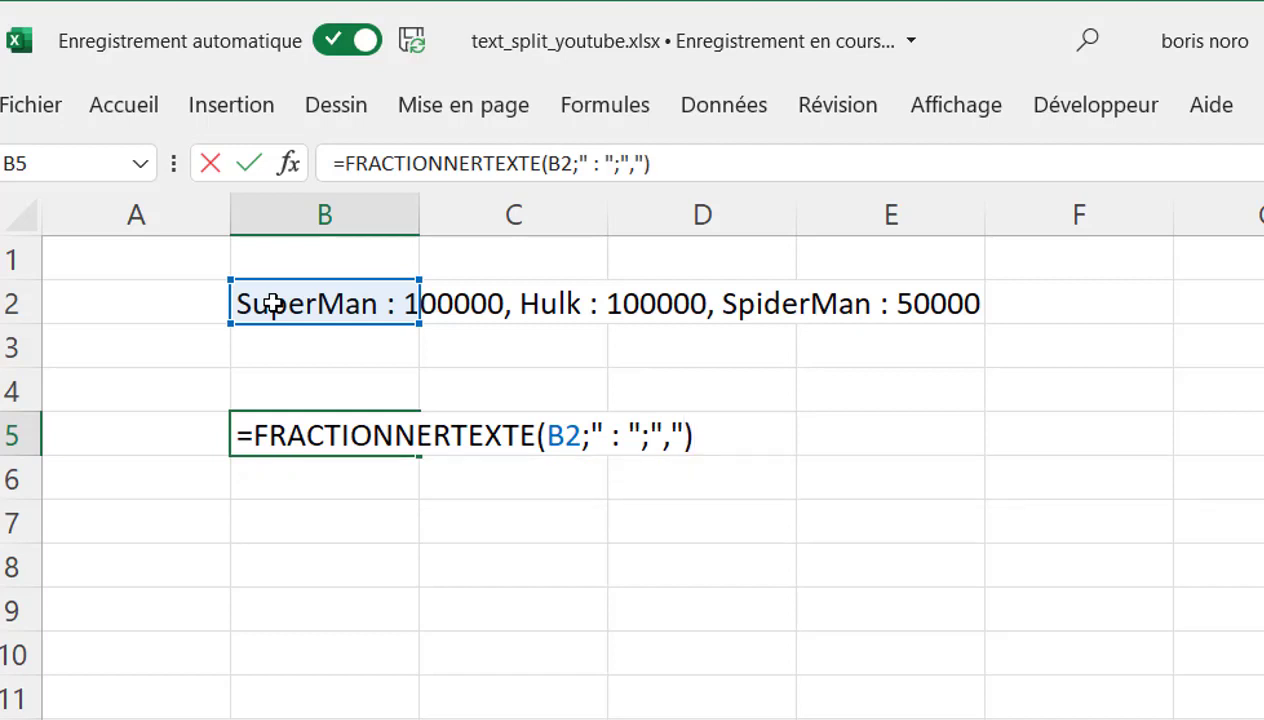
key(Return)
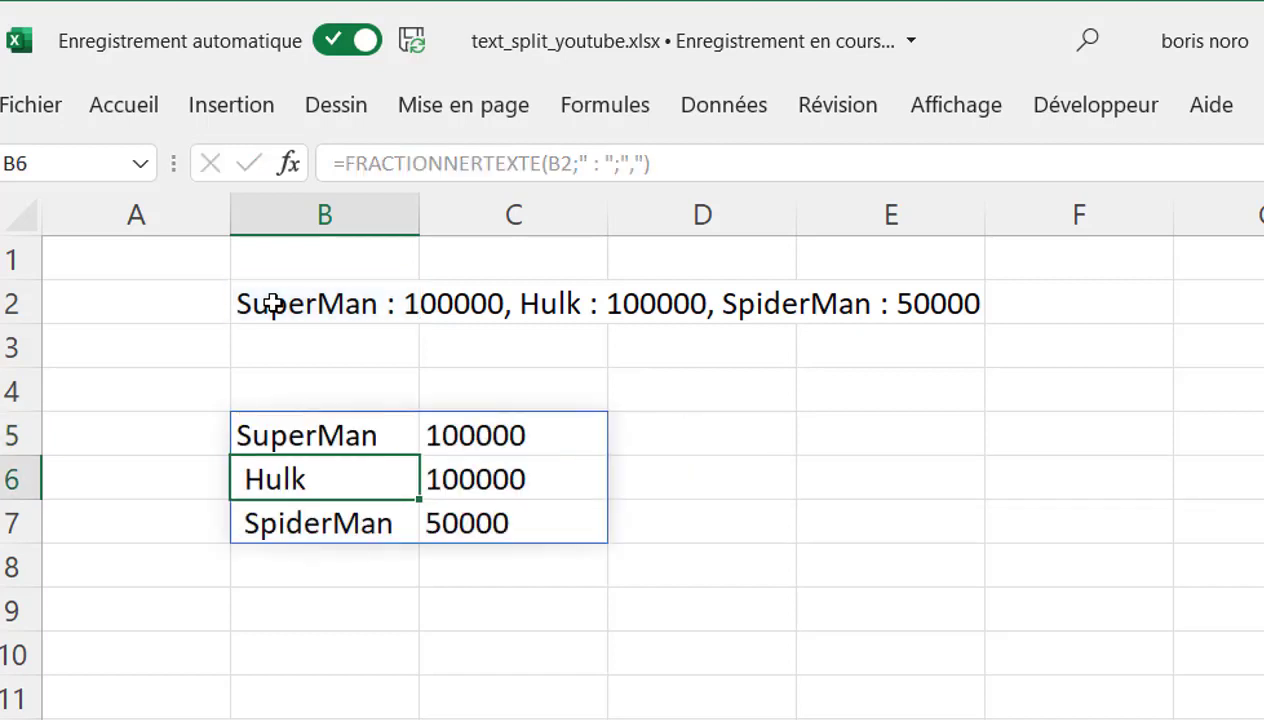